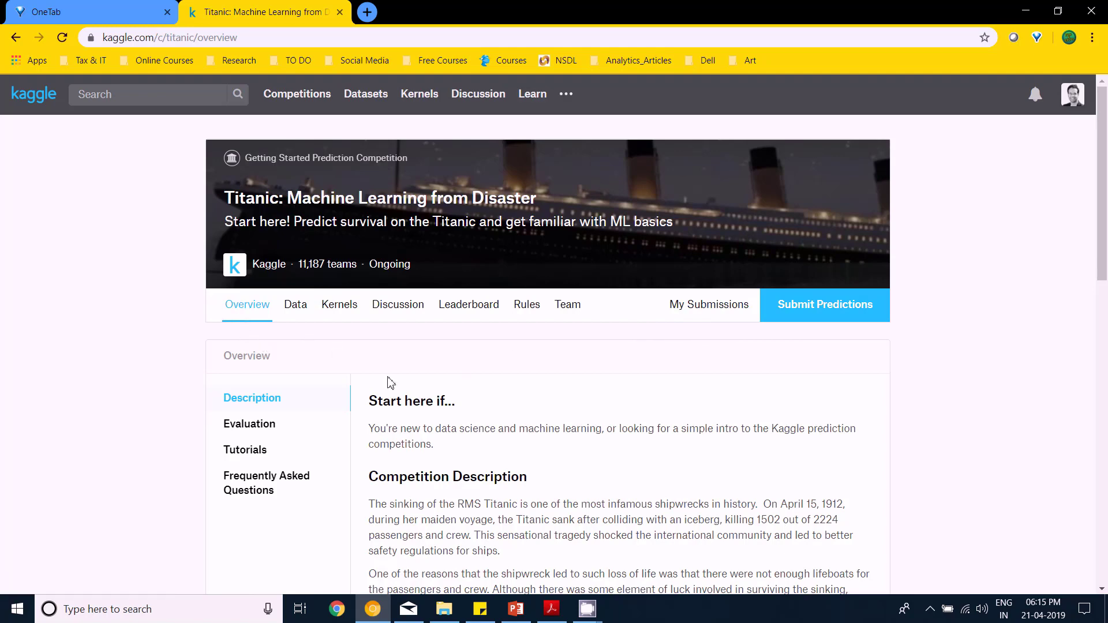
Read through the Titanic competition's overview page, including its description and practice skills
scroll(398, 393, down, 5)
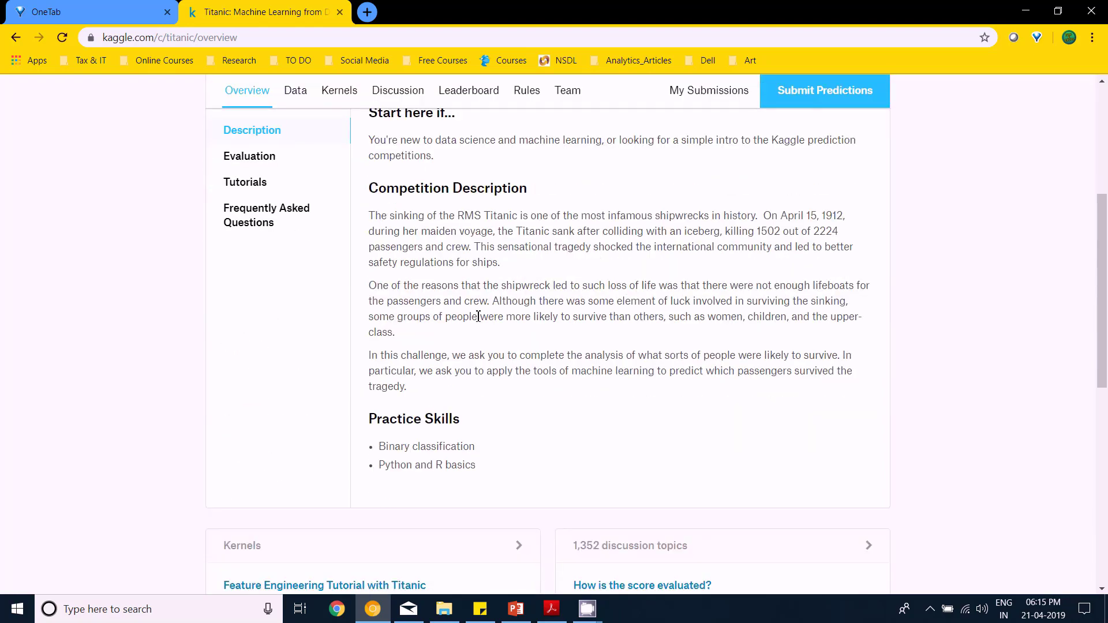
scroll(478, 317, down, 6)
scroll(475, 344, up, 7)
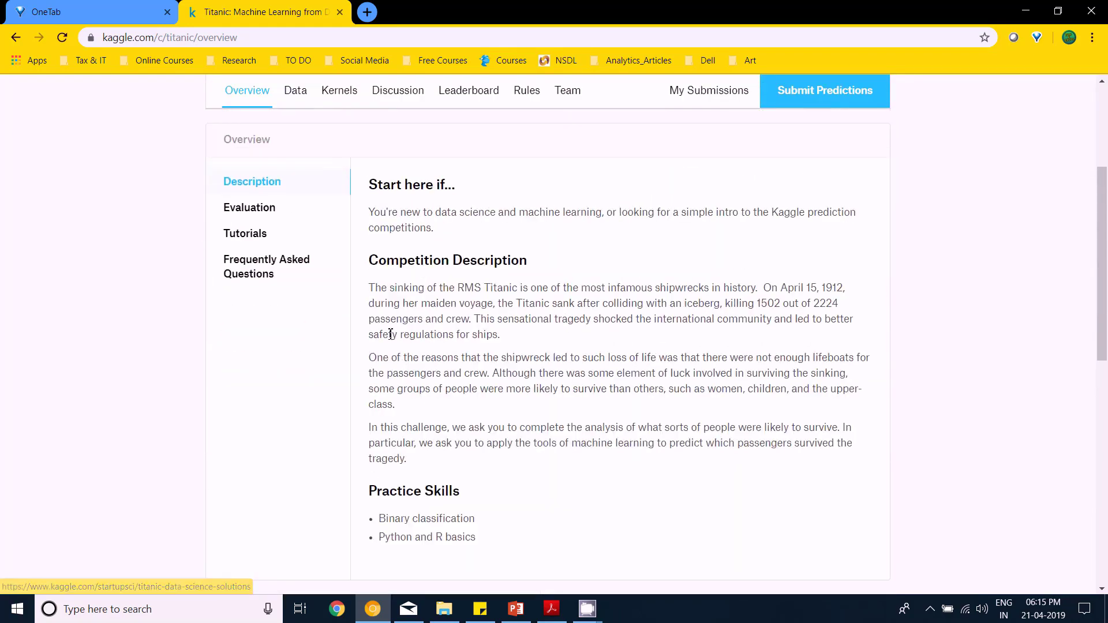
scroll(391, 334, up, 3)
Open the competition's data page and examine the data dictionary, variable notes and list of CSV files
click(306, 240)
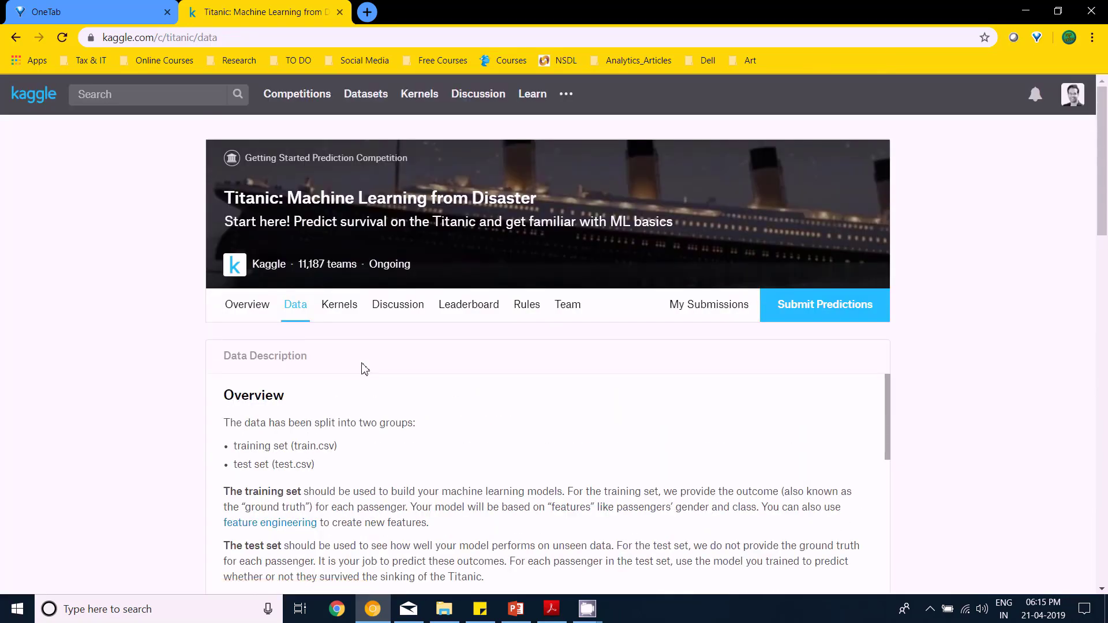
scroll(548, 390, down, 10)
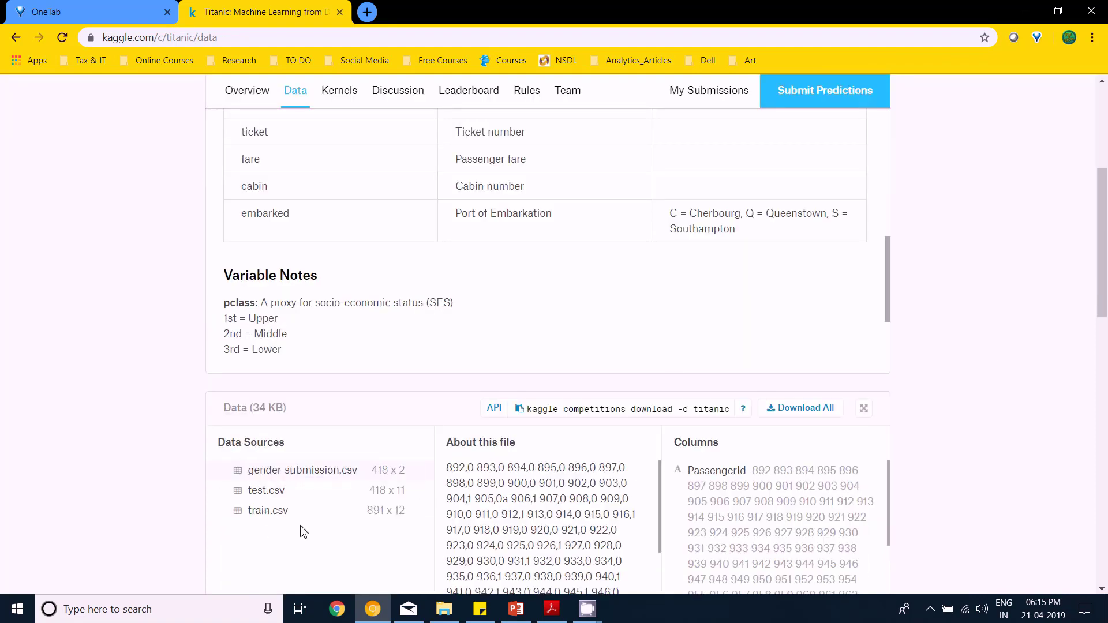
scroll(346, 403, up, 3)
scroll(490, 401, up, 4)
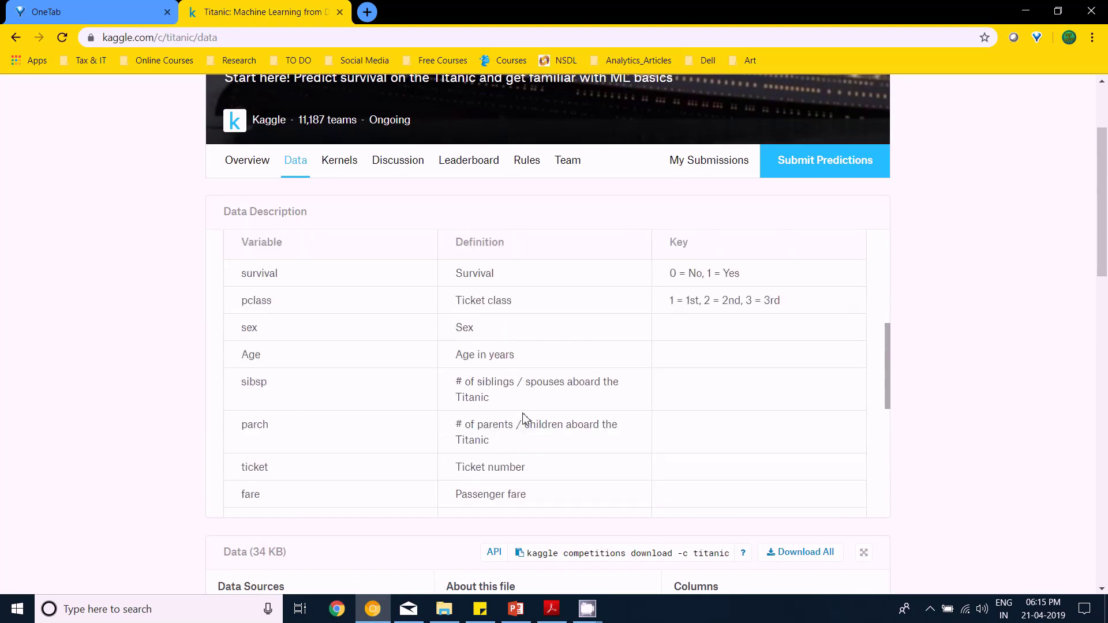
scroll(524, 417, up, 2)
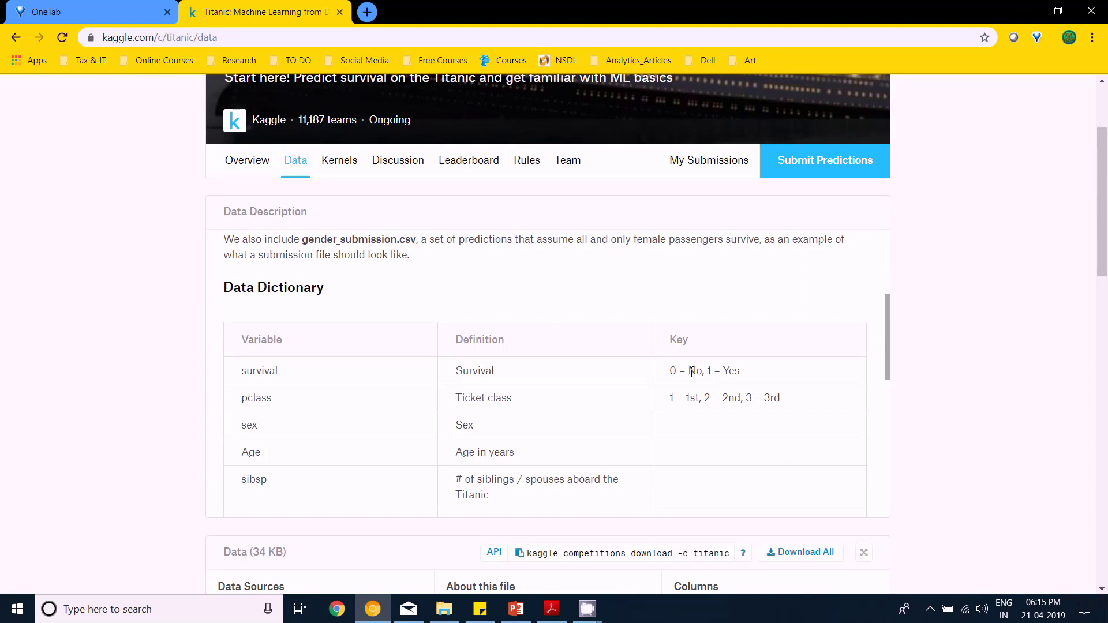
drag(703, 372, 752, 378)
scroll(751, 375, down, 5)
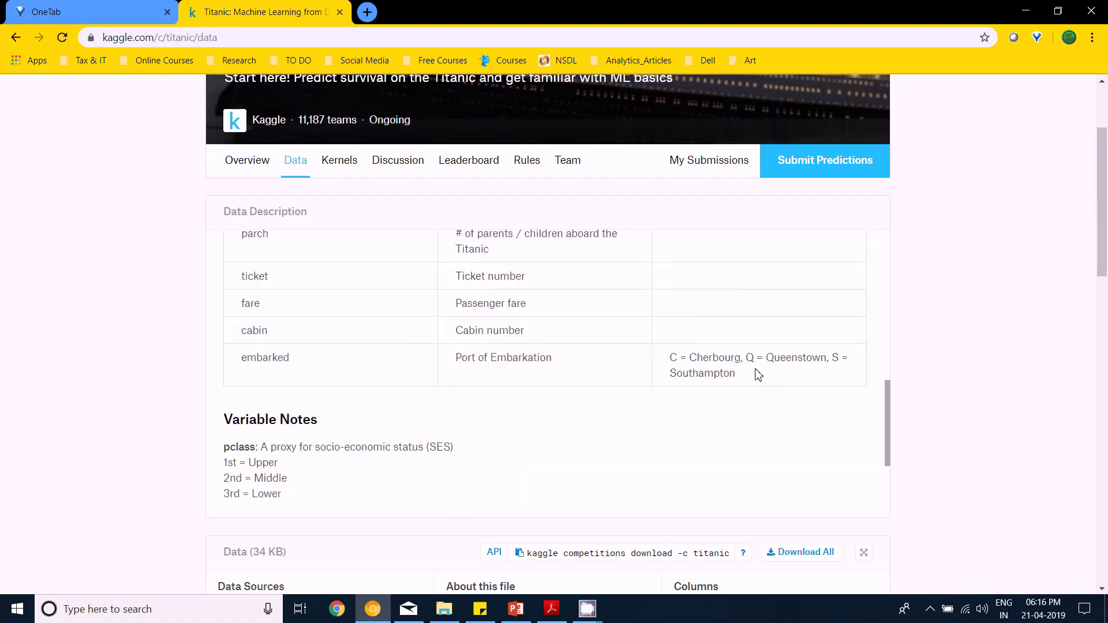
scroll(972, 346, down, 2)
scroll(490, 404, down, 3)
scroll(209, 470, down, 2)
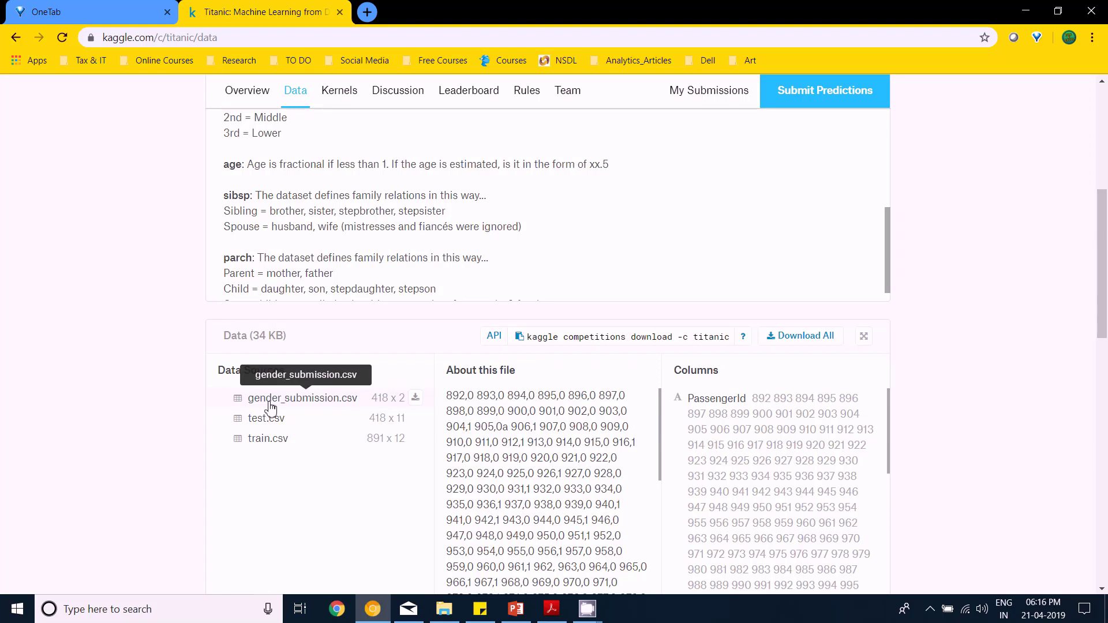
Switch to File Explorer and open the train and test CSV files from the Titanic Competition folder in Excel
click(442, 602)
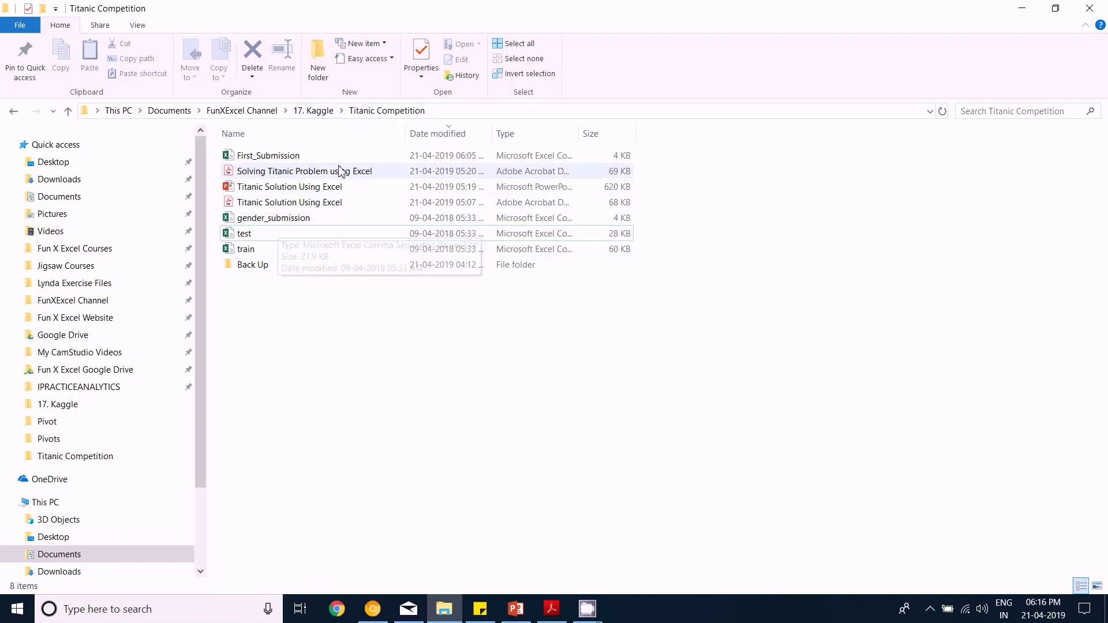
click(336, 253)
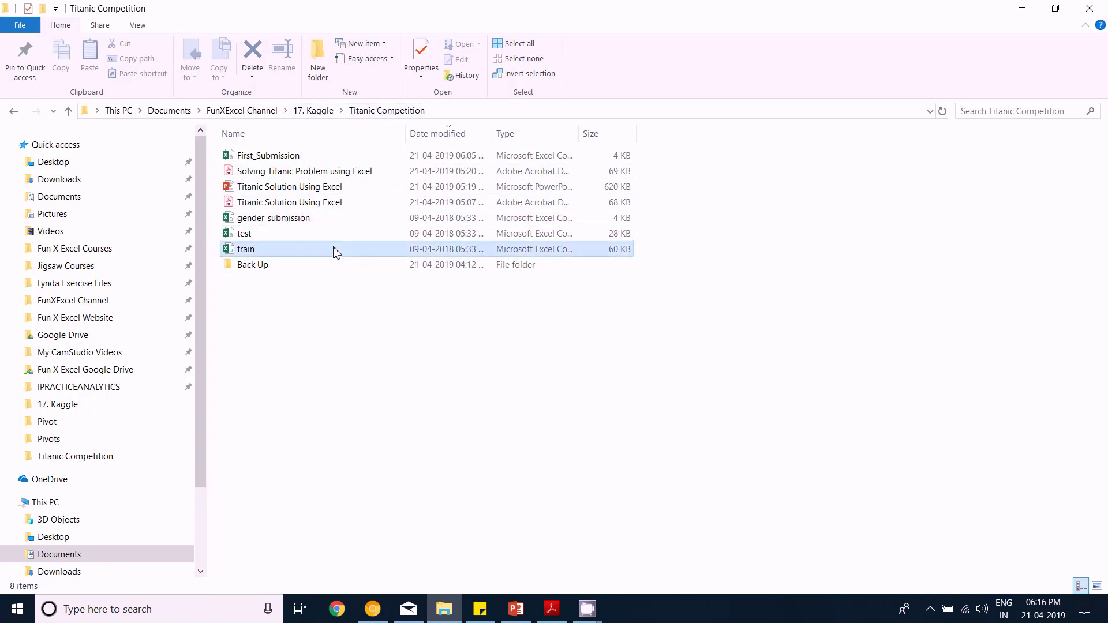
ctrl+click(267, 235)
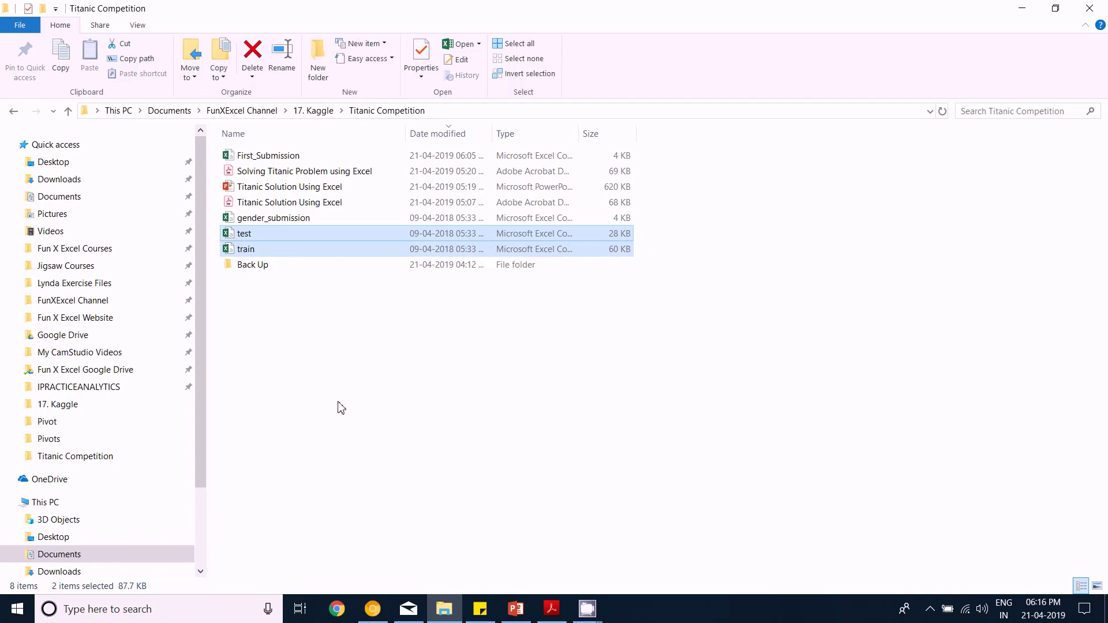
key(Return)
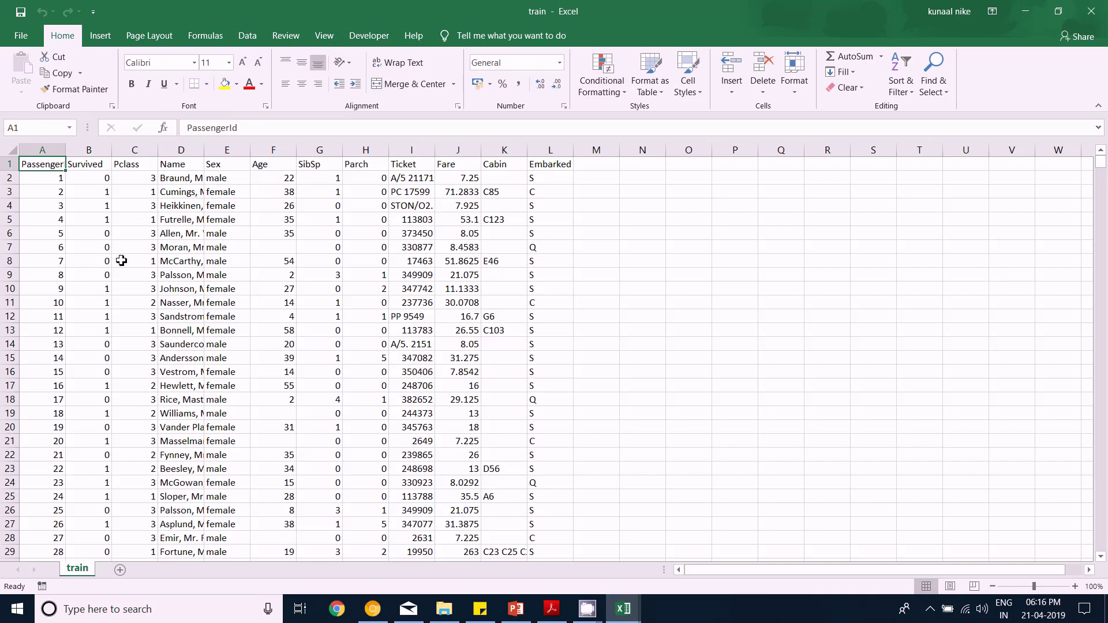
Zoom the train sheet to 130% and fit column A to the width of the PassengerId heading
click(1074, 587)
click(1075, 586)
click(1075, 586)
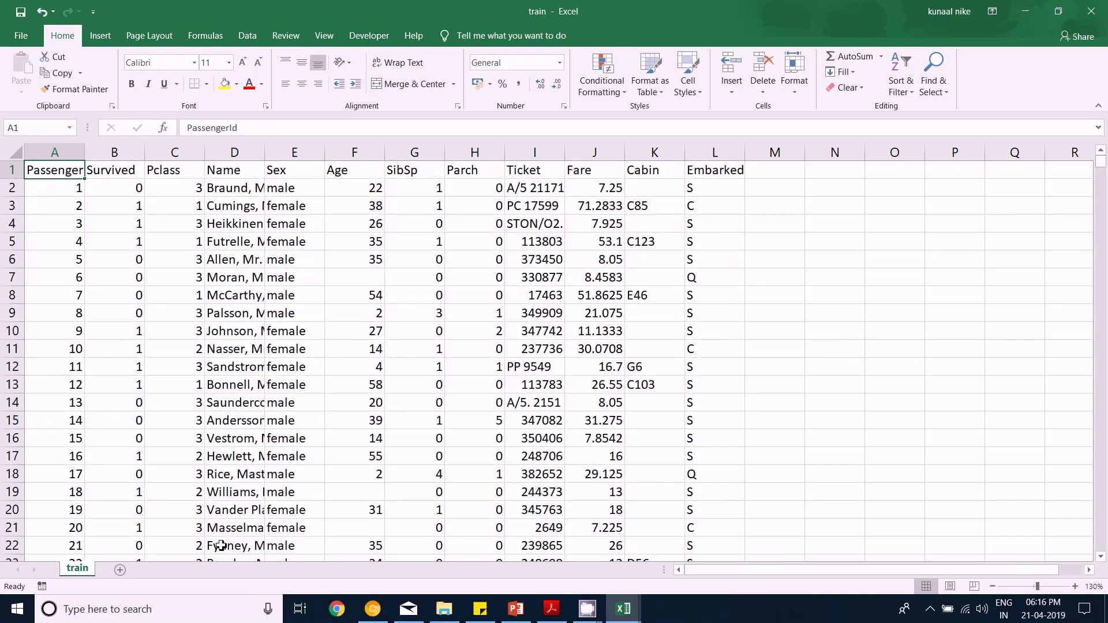
key(ctrl+a)
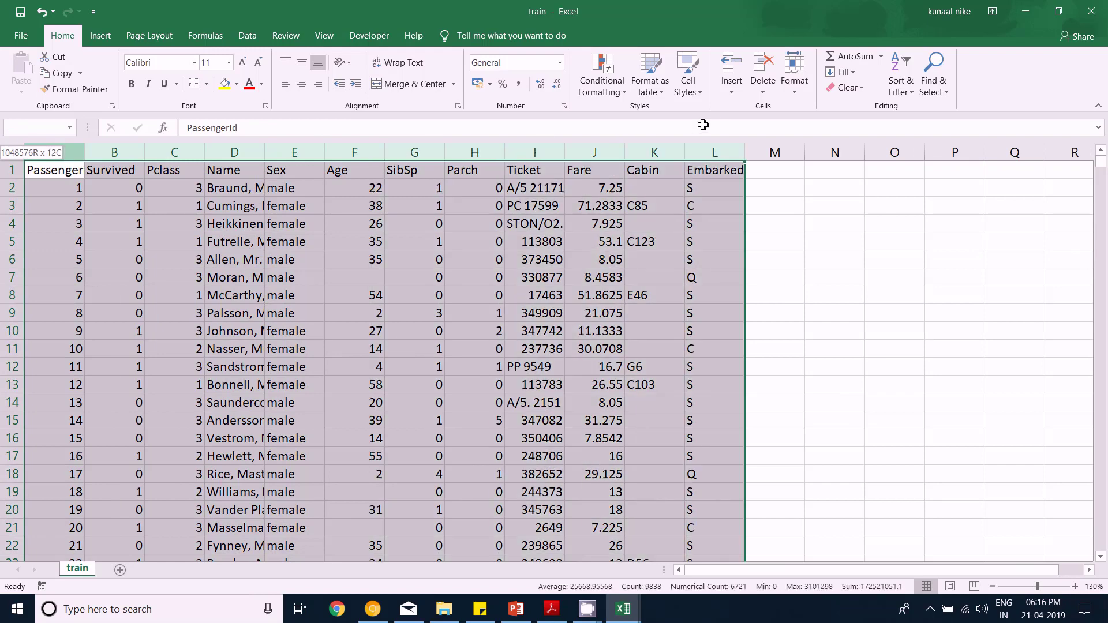
click(61, 171)
double_click(84, 152)
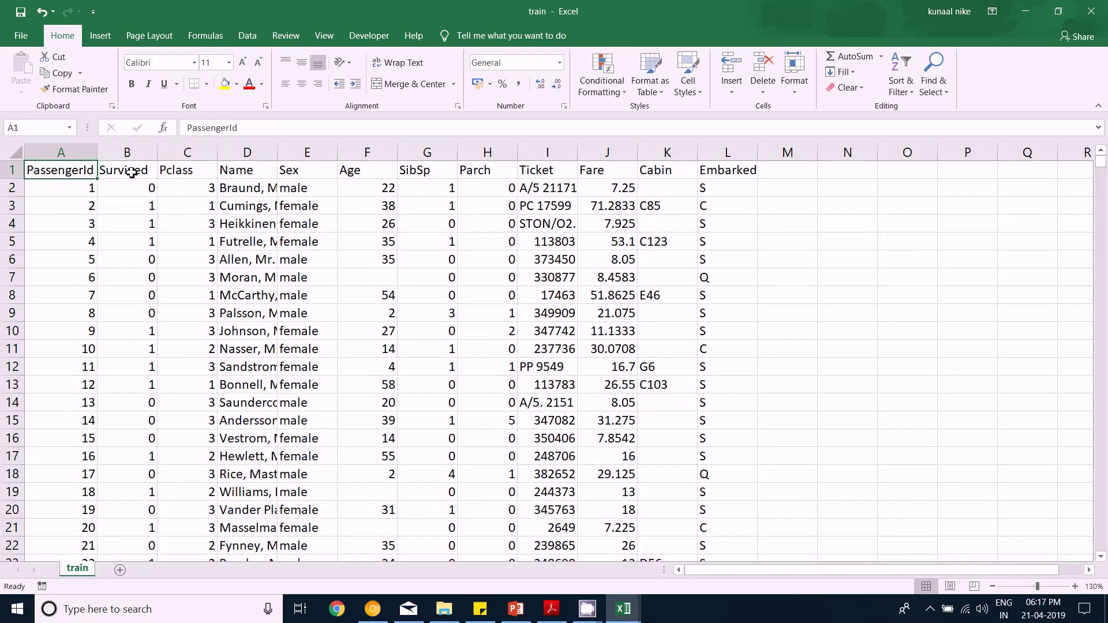
Examine the PassengerId and Survived columns of the train sheet
click(132, 172)
shift+click(92, 168)
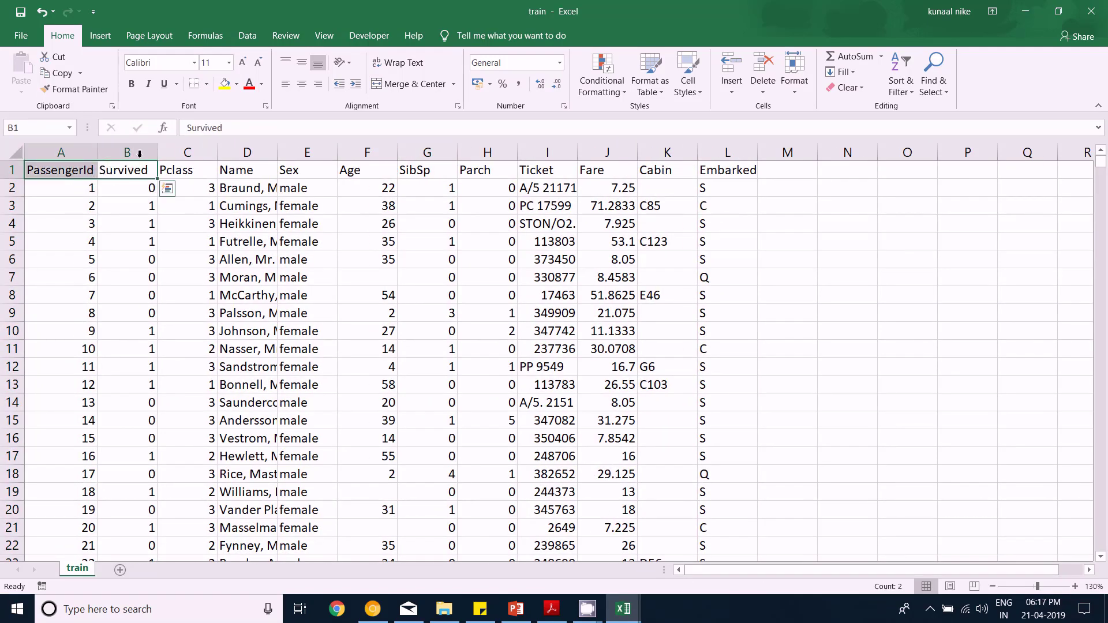
click(133, 246)
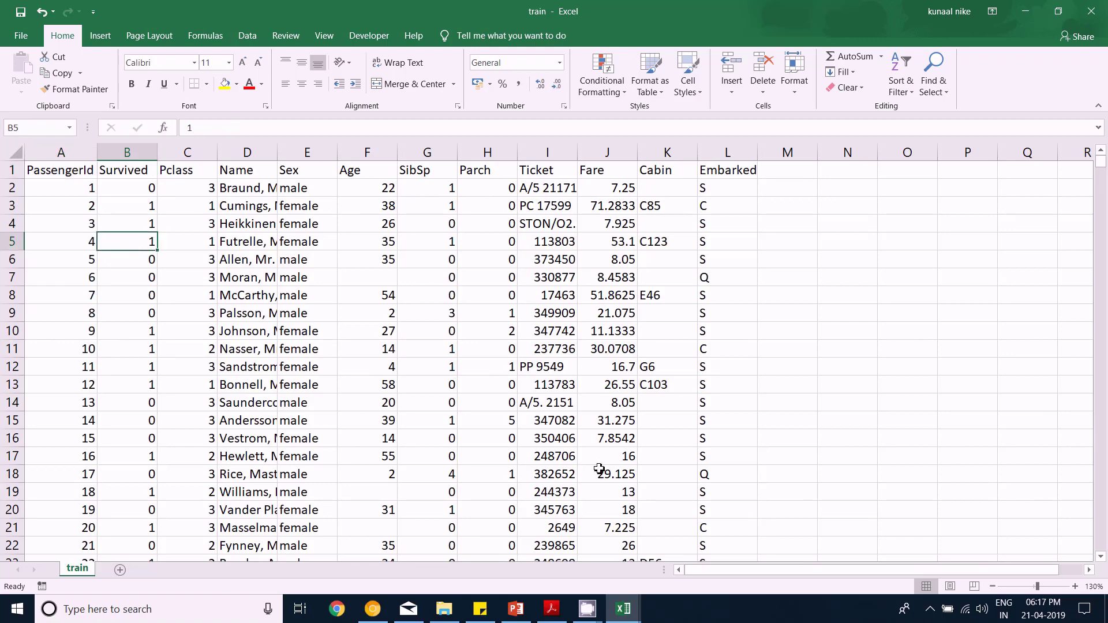
click(121, 188)
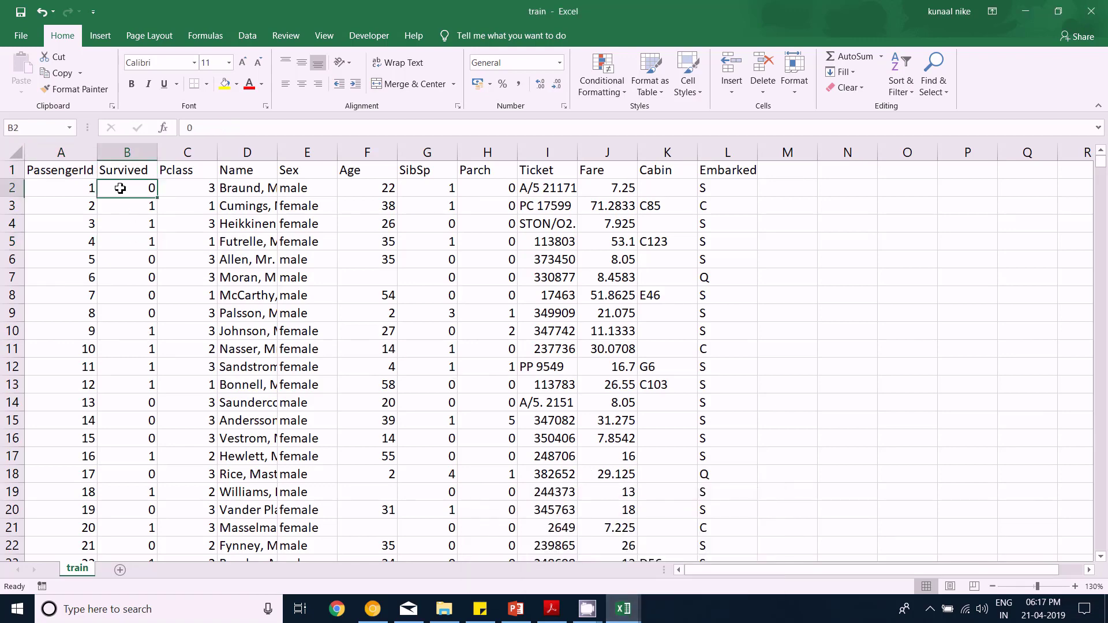
In the test workbook, insert a new column before Pclass and head it Survived
key(alt+Tab)
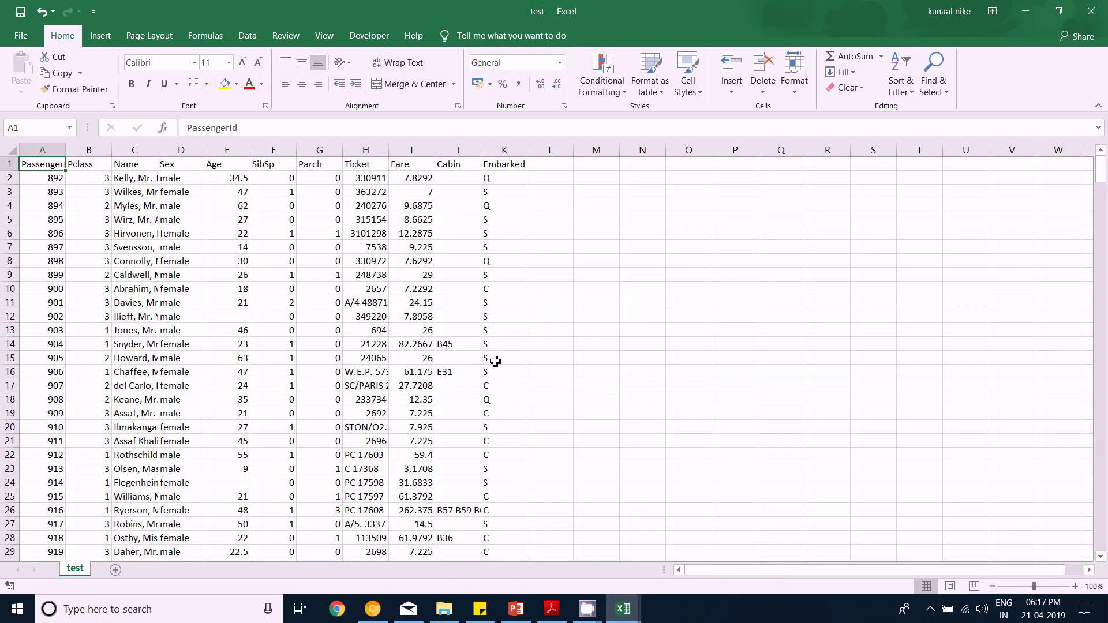
click(1074, 587)
click(1075, 586)
click(1075, 586)
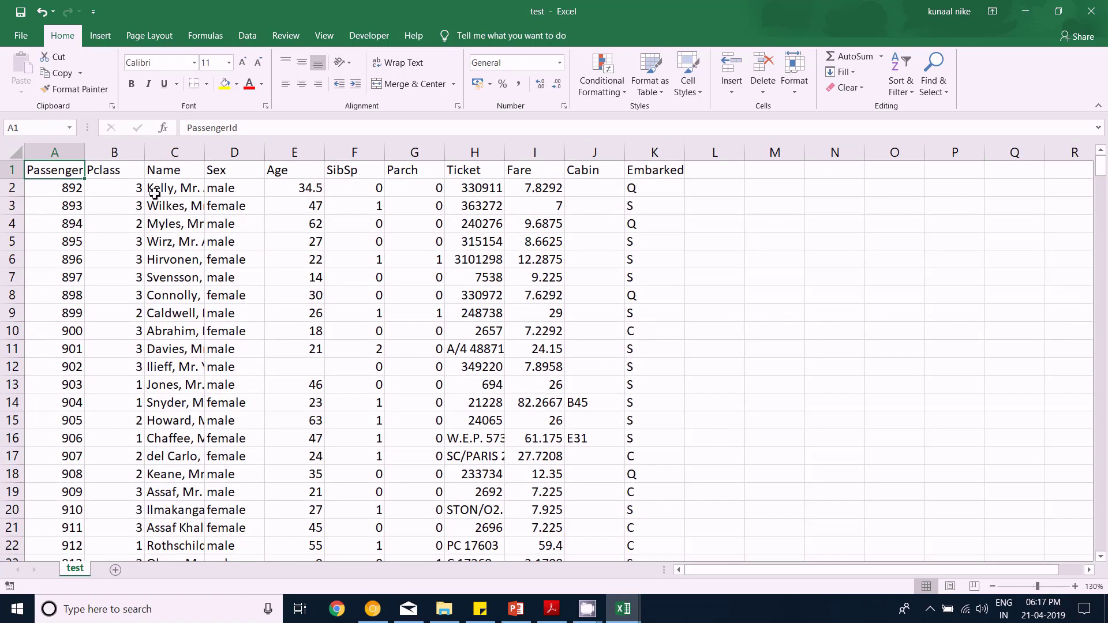
right_click(118, 151)
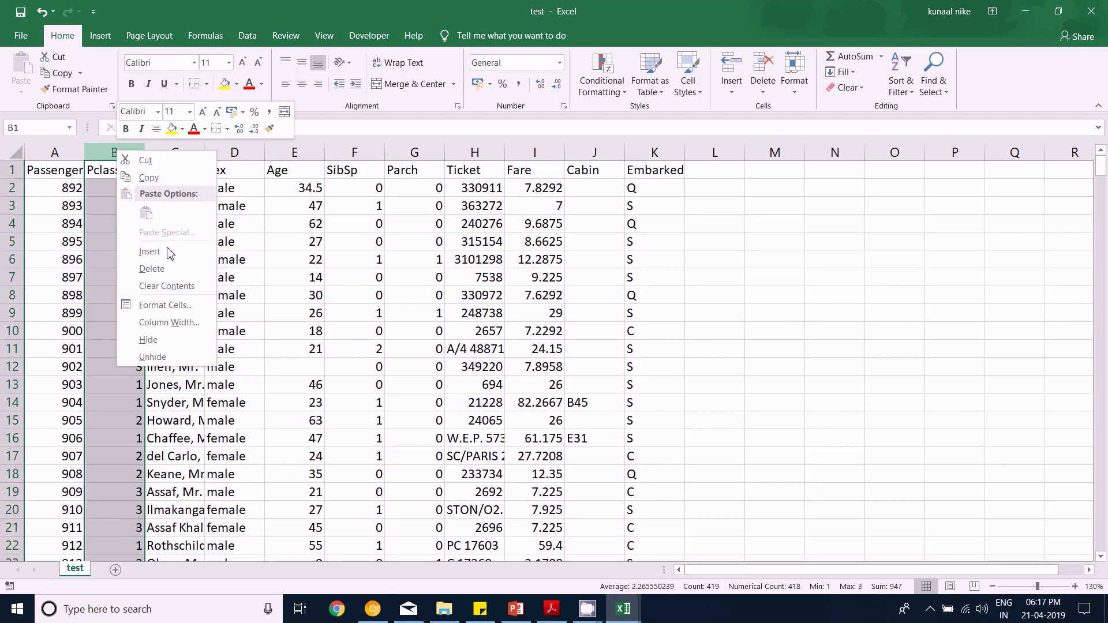
click(149, 252)
text(Surviv)
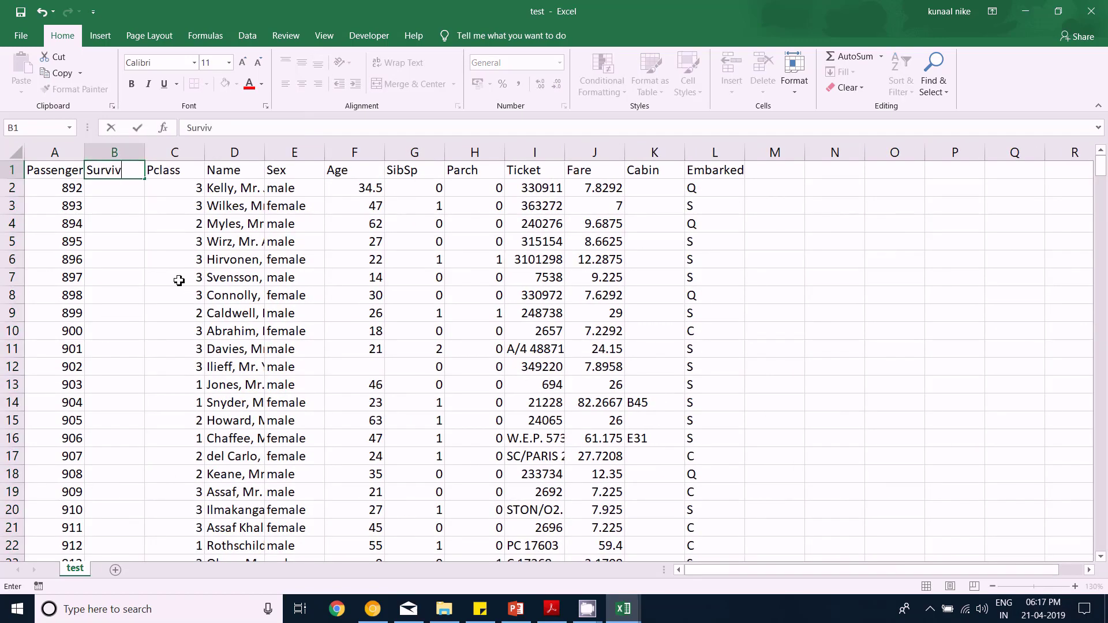
text(ed)
key(Return)
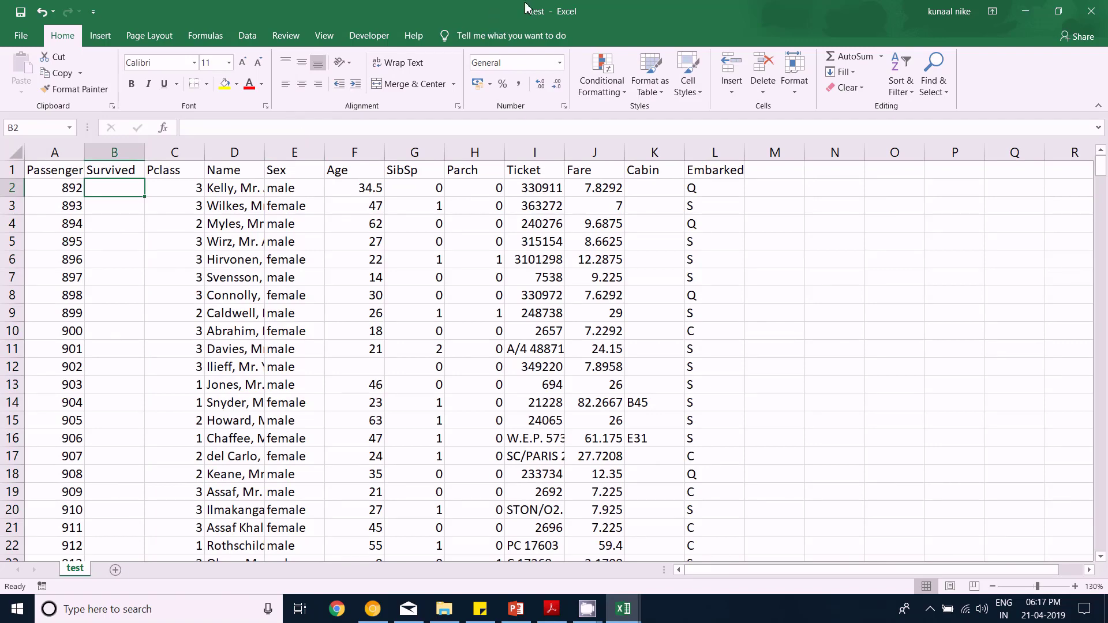
In the train workbook, create a PivotTable from the passenger data on a new worksheet
click(623, 609)
click(711, 543)
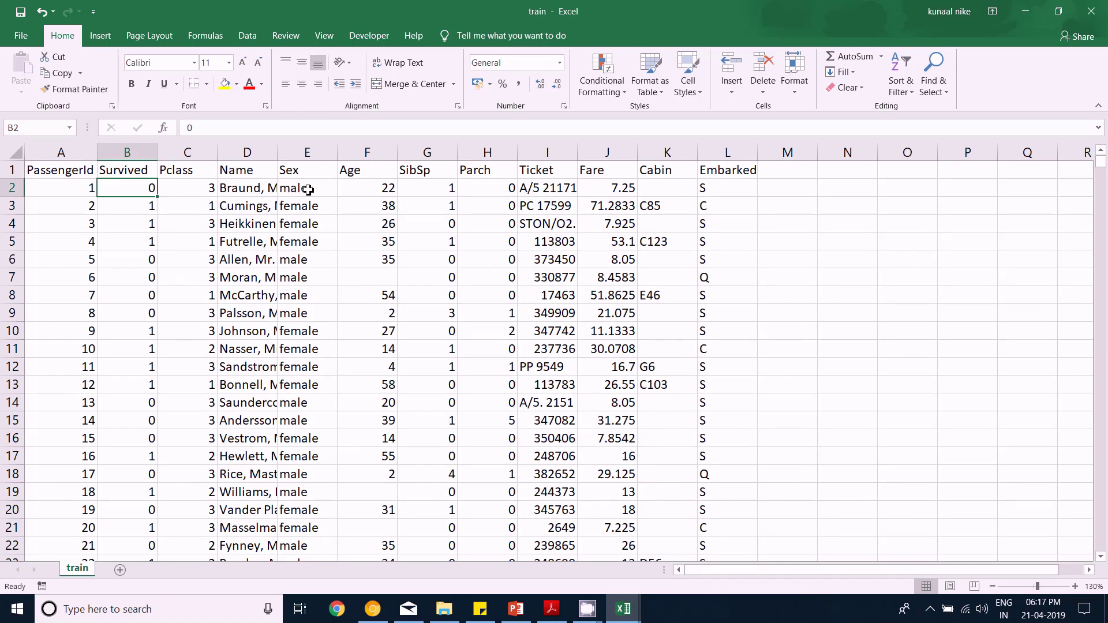
click(306, 152)
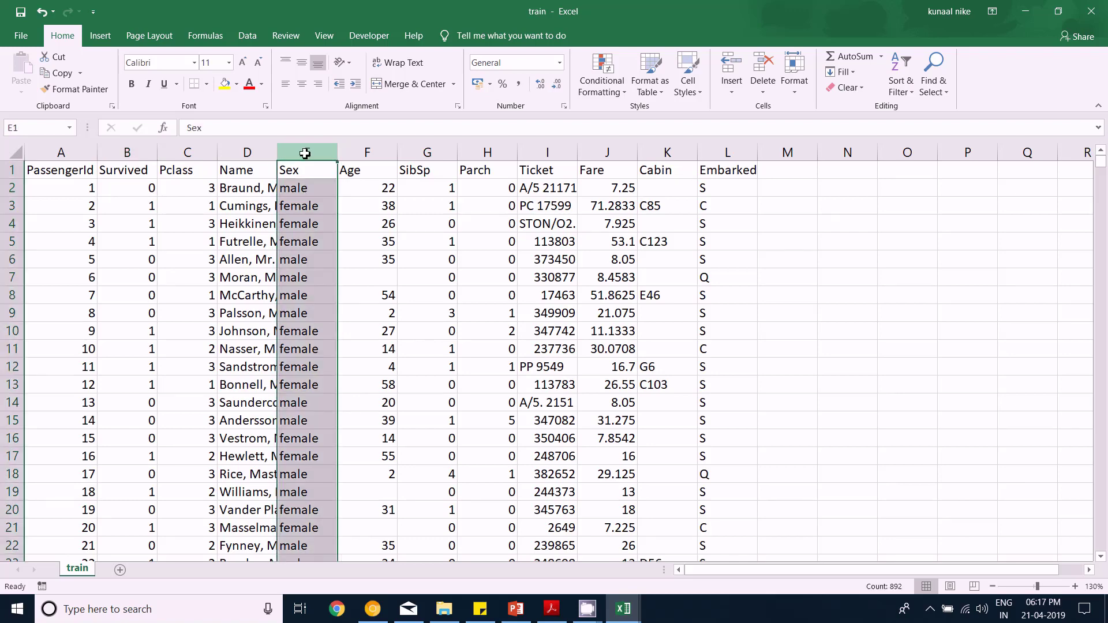
click(193, 241)
click(101, 37)
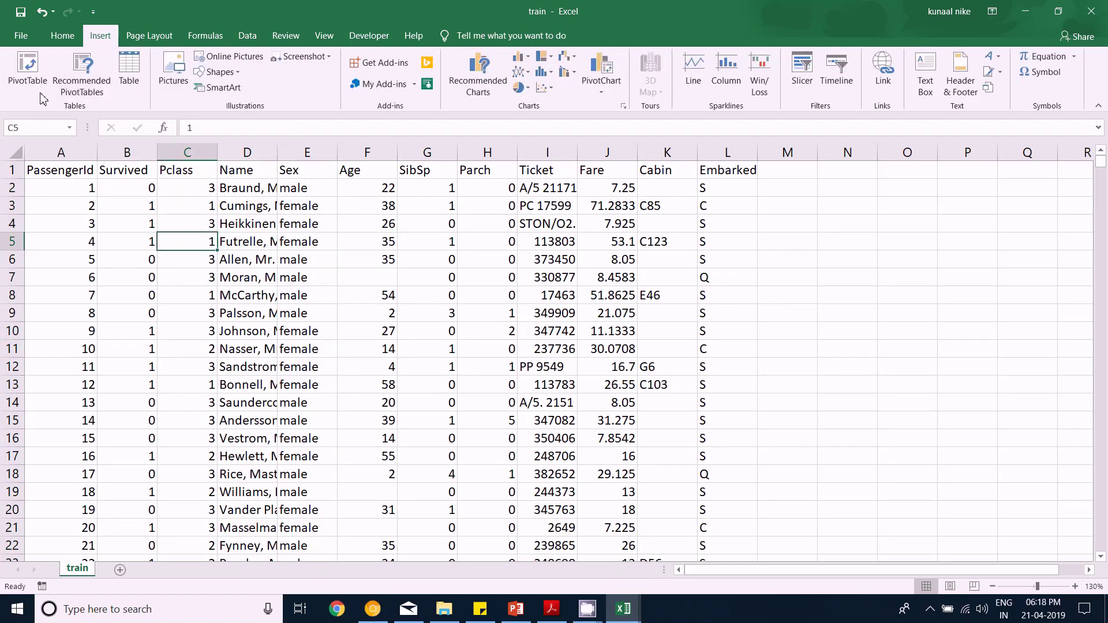
click(27, 69)
click(676, 453)
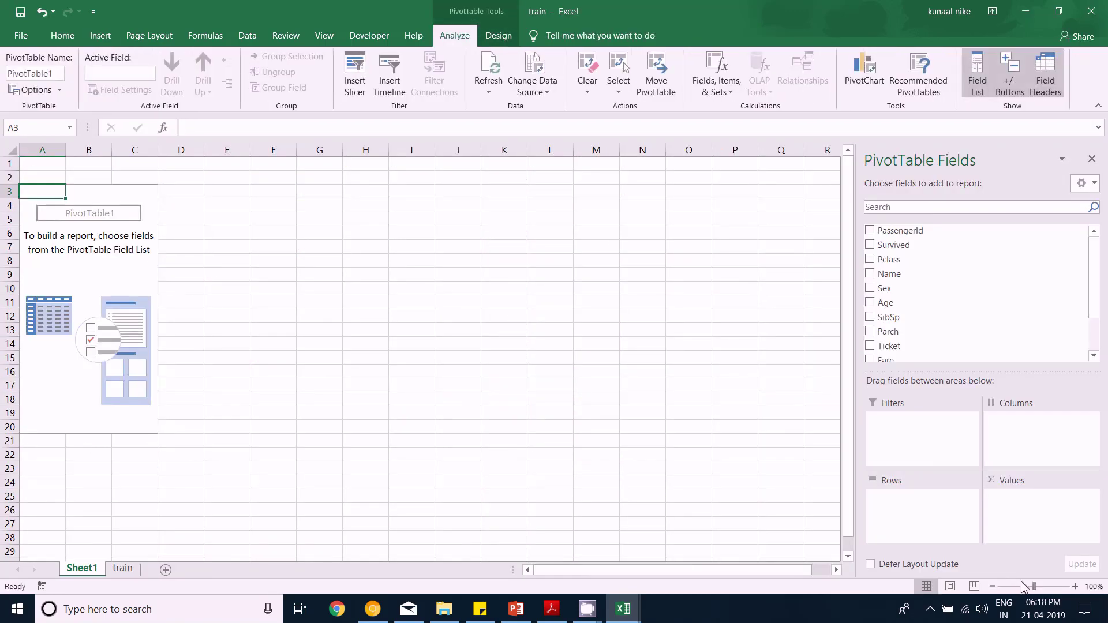
Add the sum of Survived to the PivotTable's values and place Sex in its rows
scroll(803, 413, up, 4)
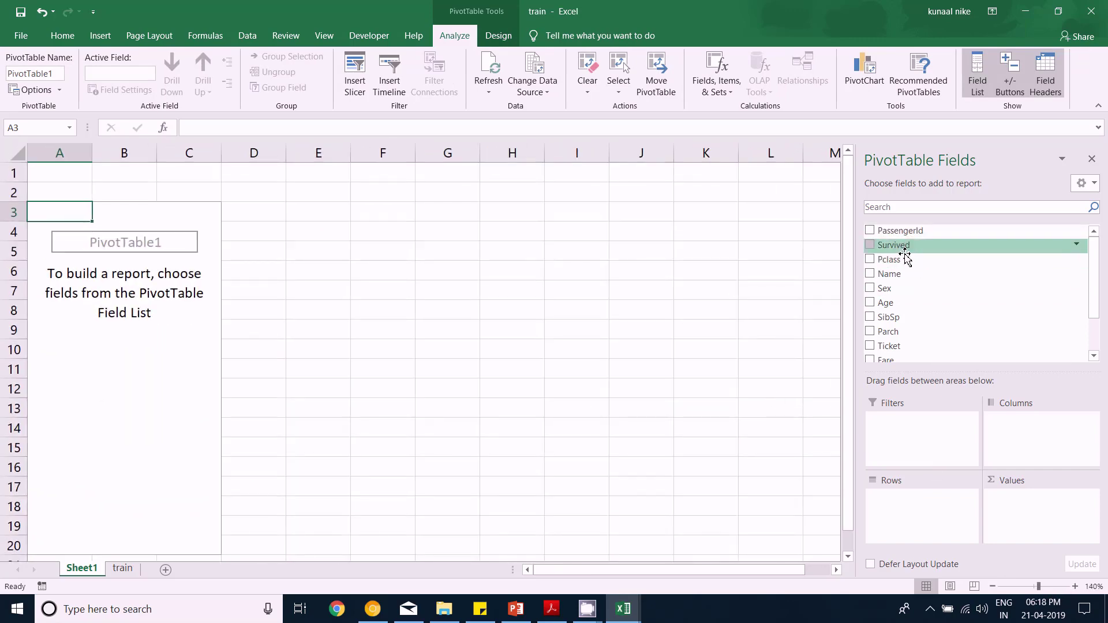
drag(905, 248, 1013, 510)
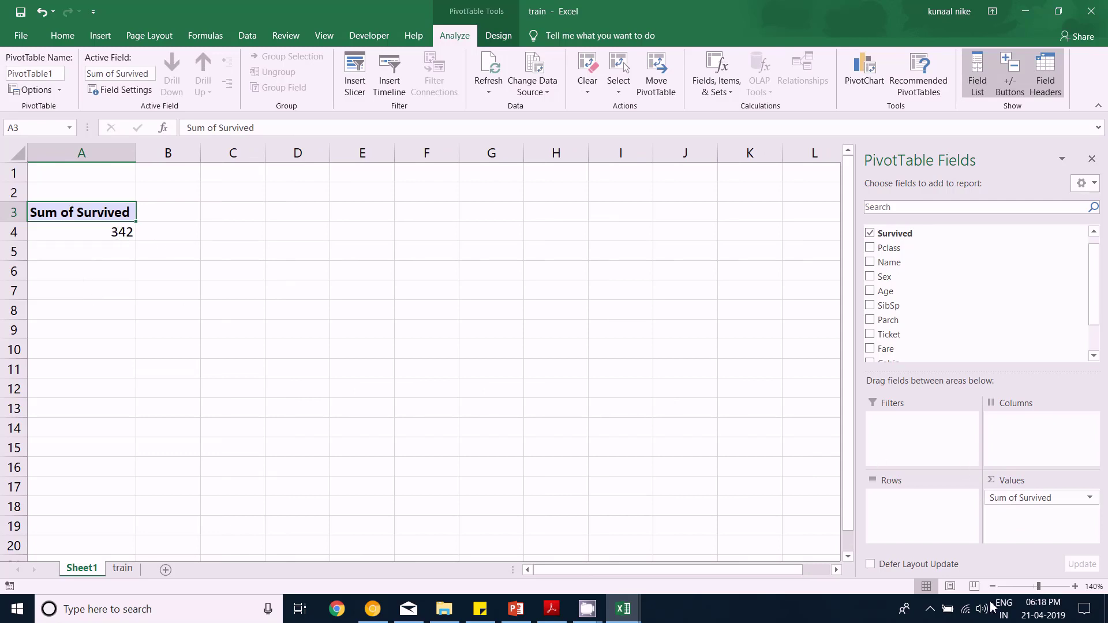
click(1074, 586)
click(1074, 586)
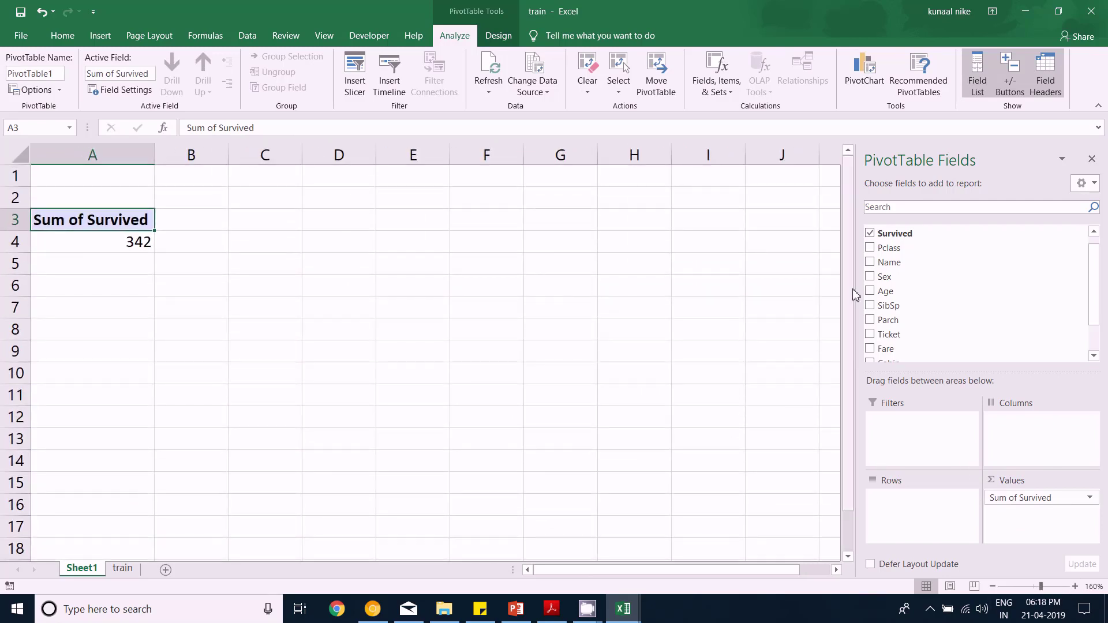
drag(907, 279, 891, 525)
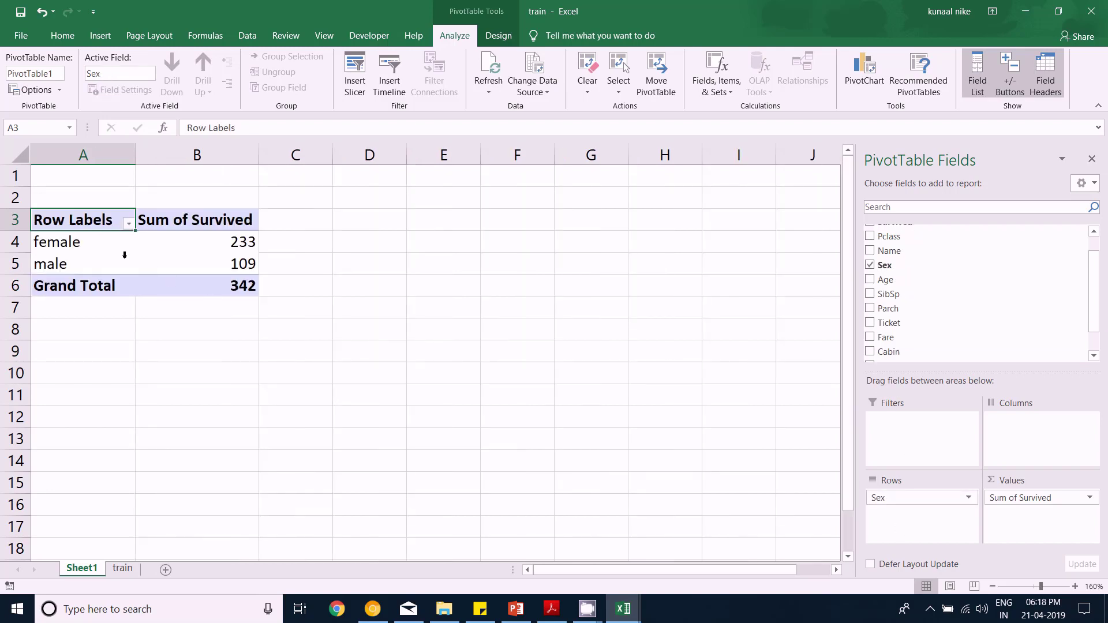
Add PassengerId to the PivotTable's values and summarize it by Count
mouse_move(244, 242)
mouse_move(218, 272)
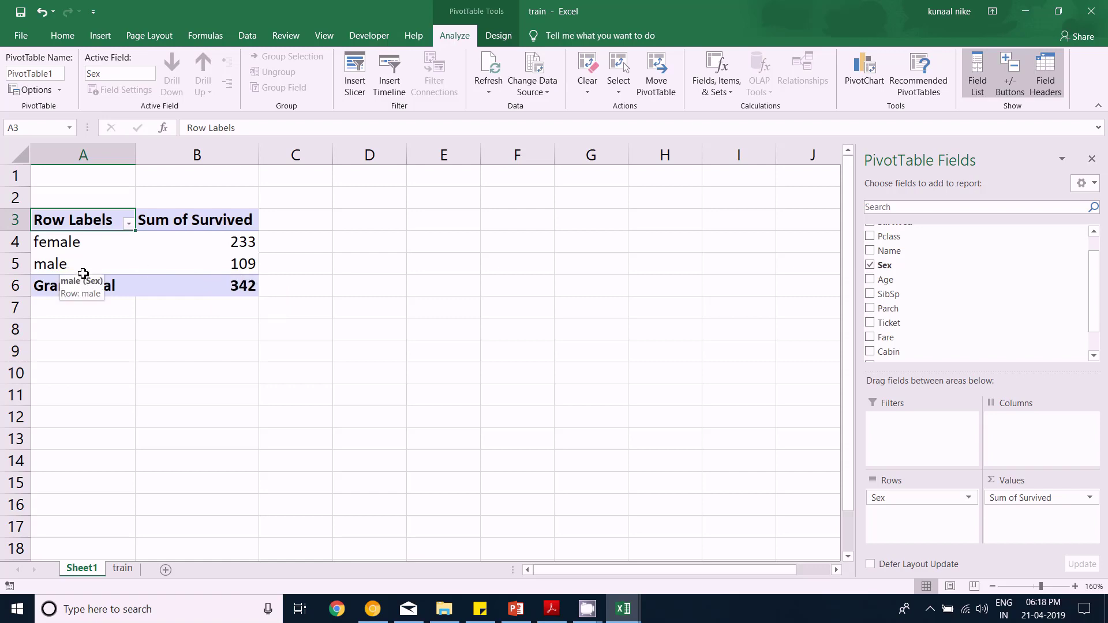
scroll(943, 297, up, 2)
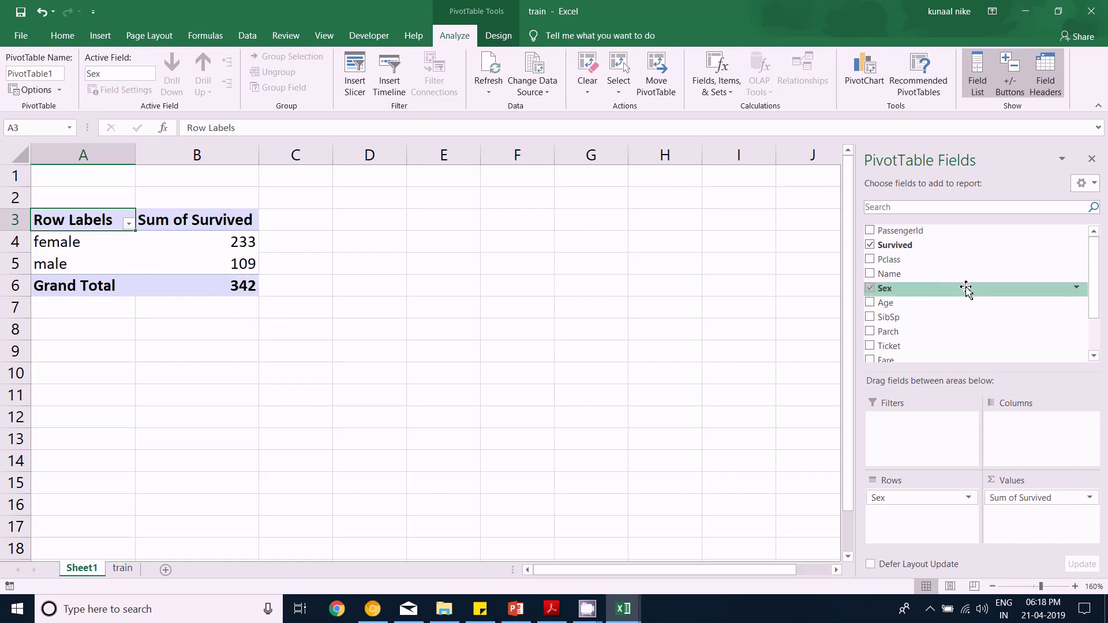
drag(896, 235, 1049, 519)
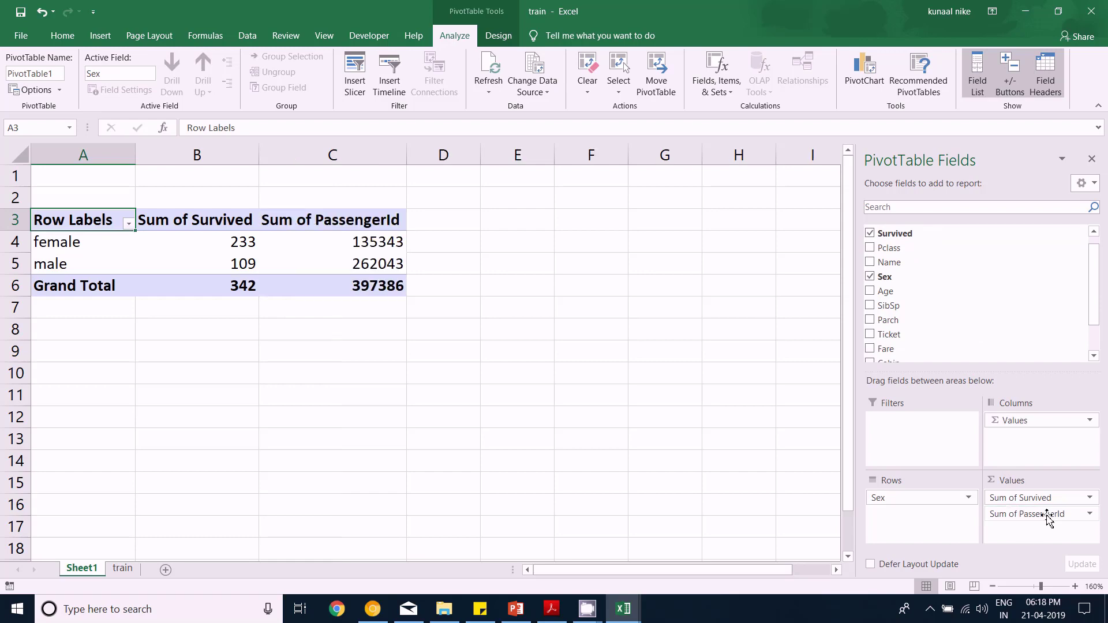
click(1088, 514)
click(1038, 492)
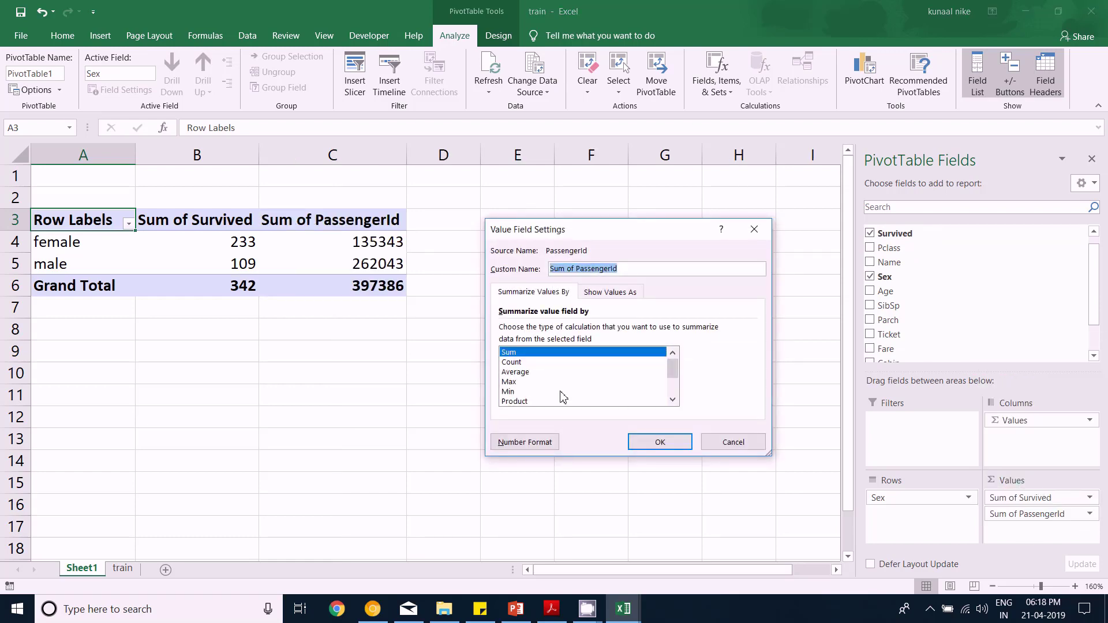
click(511, 362)
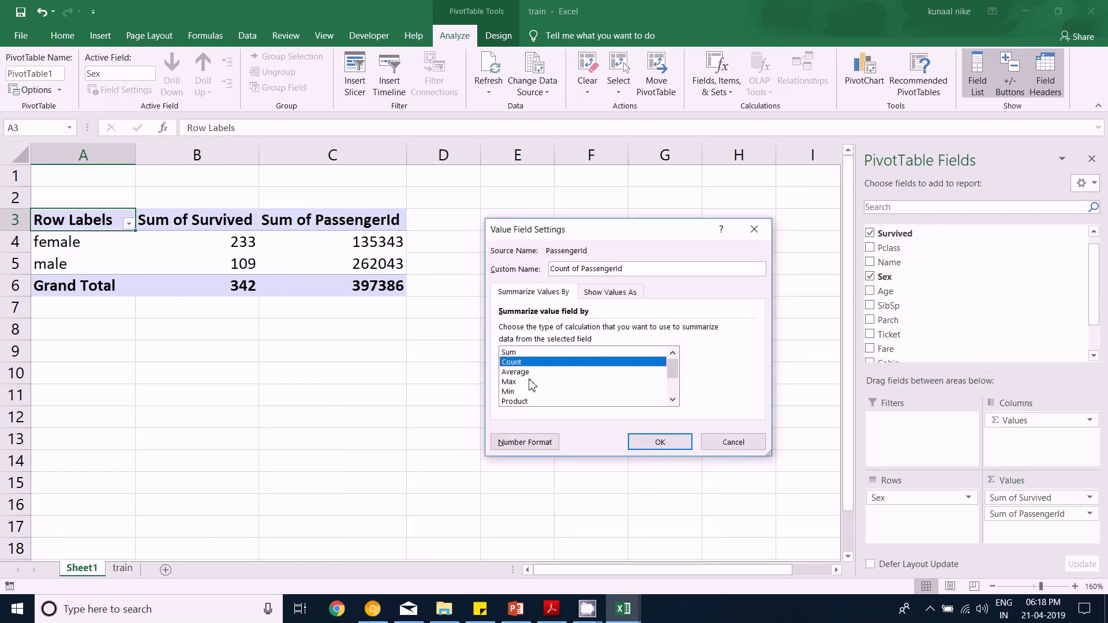
click(660, 442)
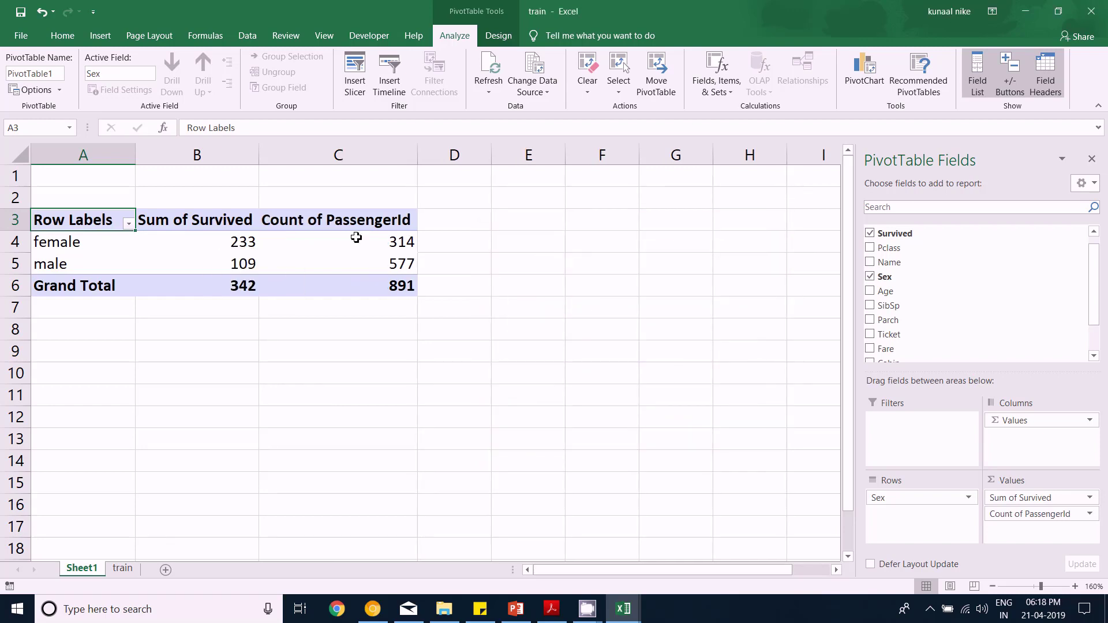
In cell E4, calculate the female survival rate with the formula =B4/C4
click(527, 247)
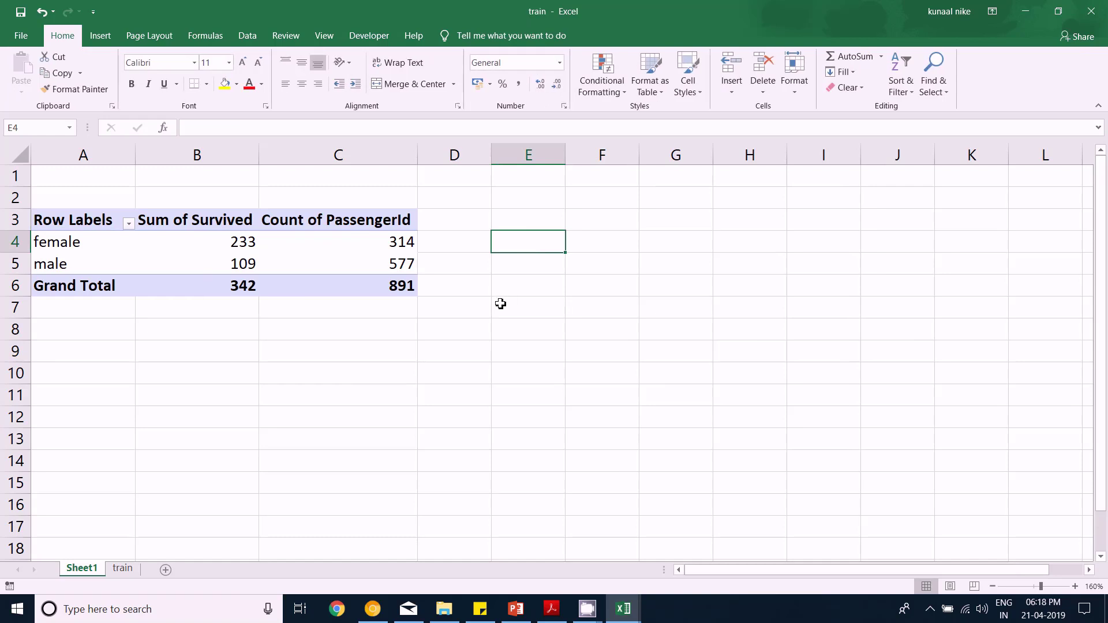
text(=)
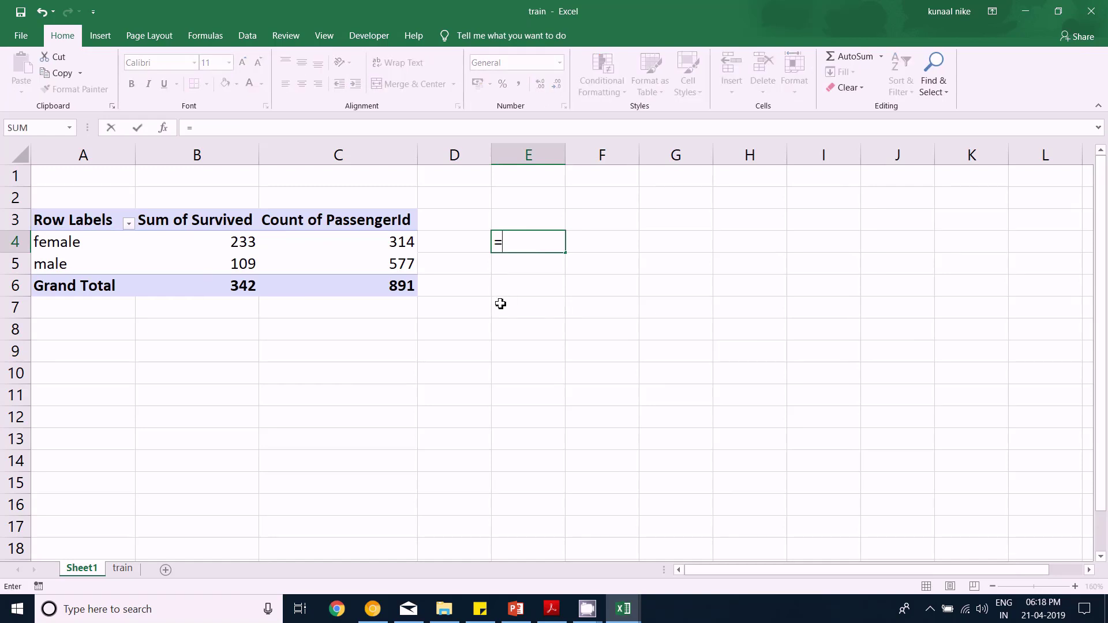
text(c4)
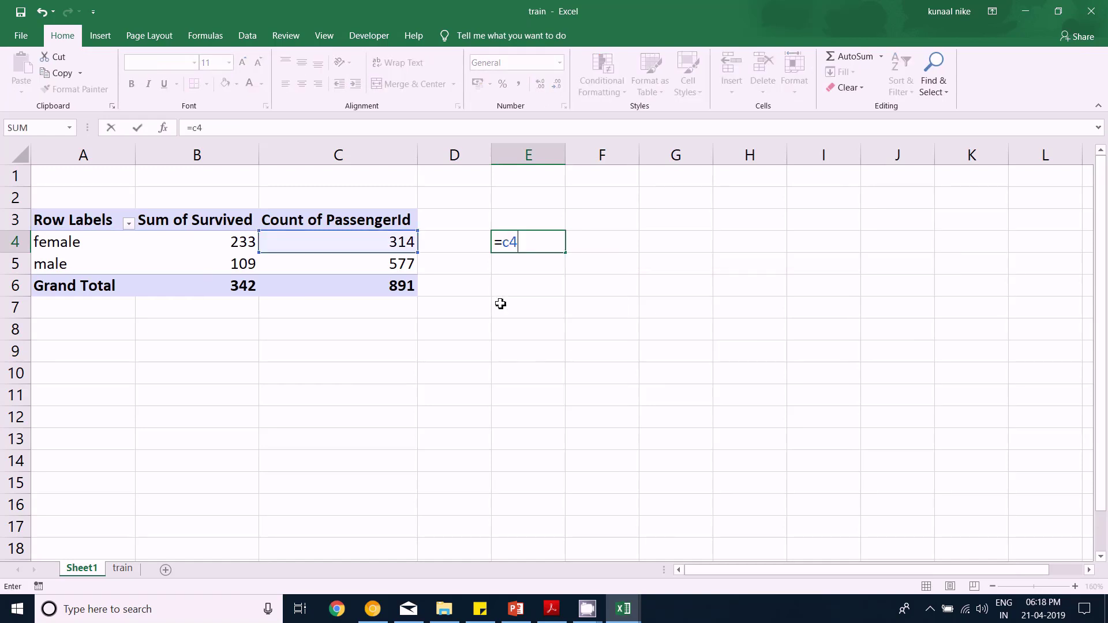
text(/)
click(507, 242)
key(BackSpace)
text(b4/)
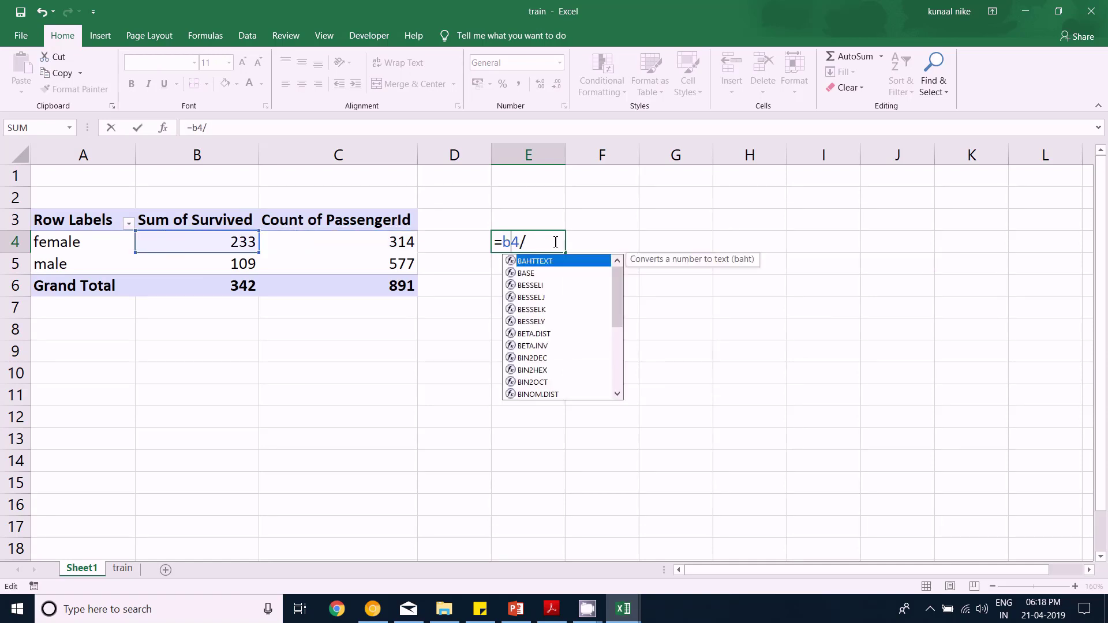
click(554, 242)
text(c4)
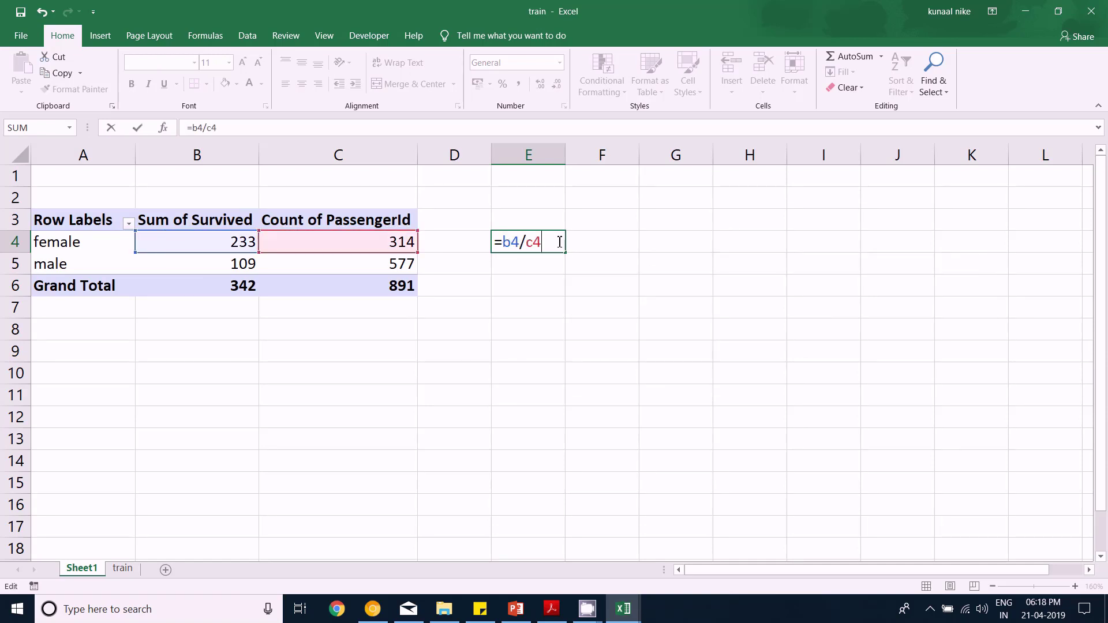
key(Return)
Fill the survival rate formula down to E5 and format both cells as percentages
click(559, 242)
key(shift+Down)
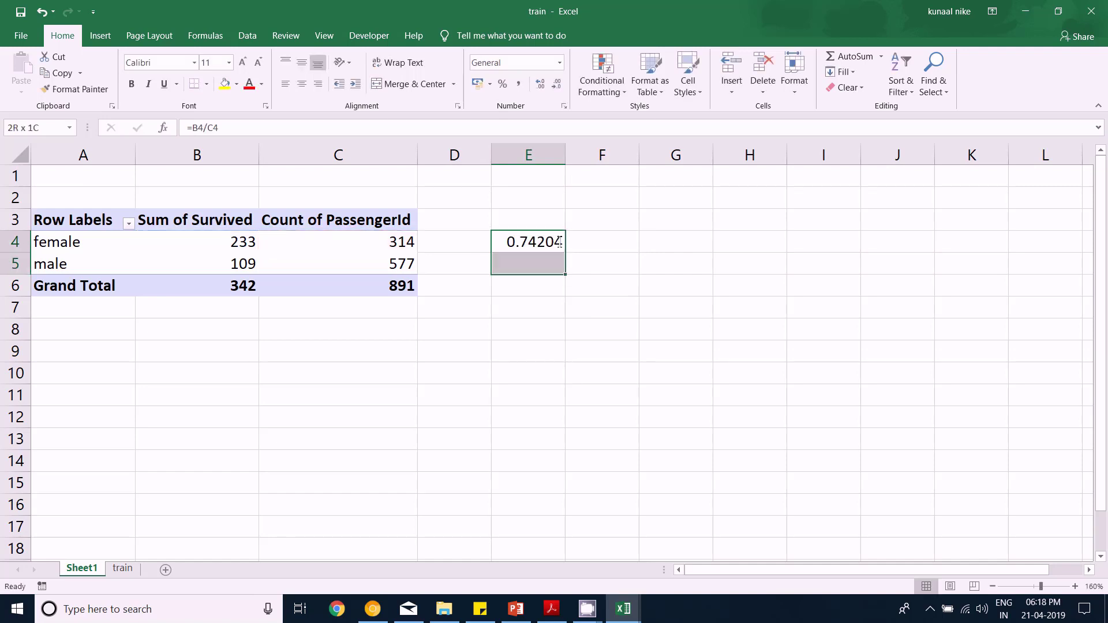
key(ctrl+d)
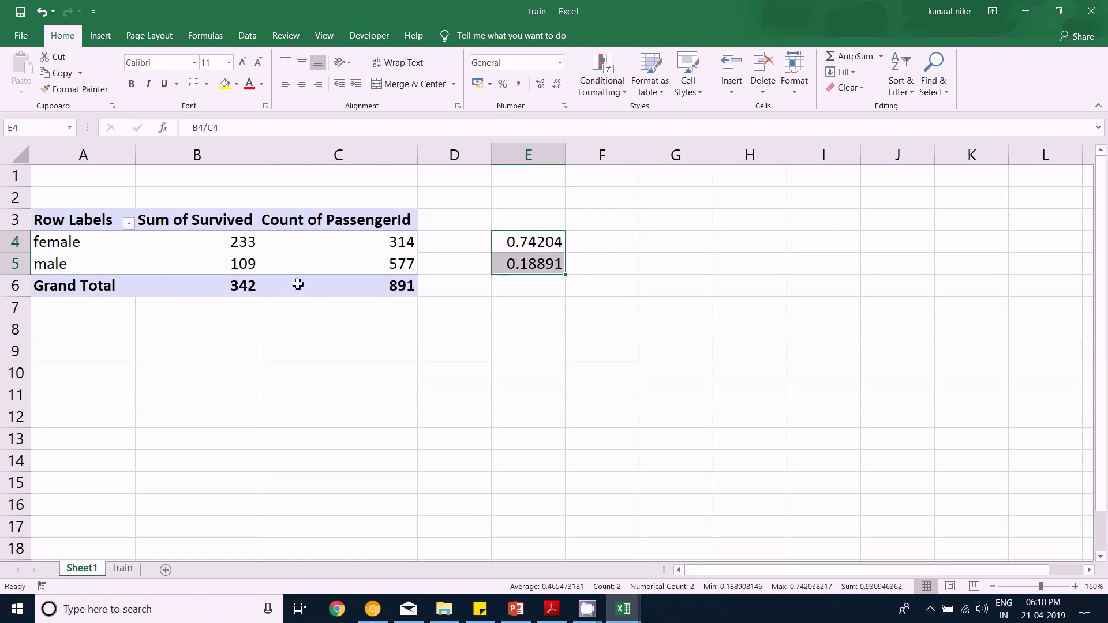
click(503, 85)
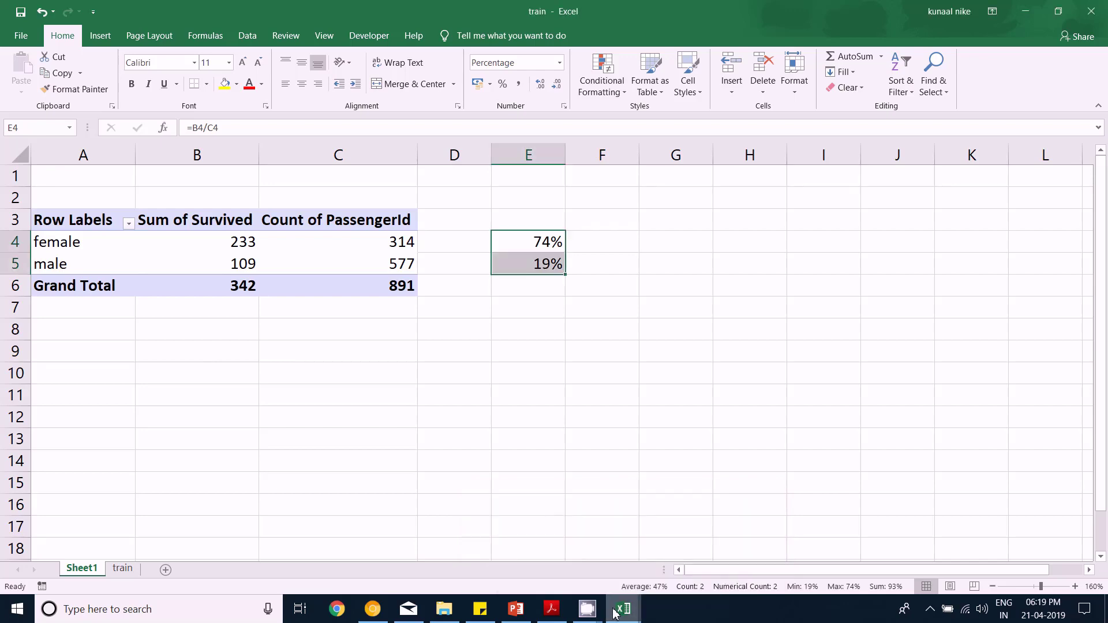
In the test workbook, enter =IF(E2="female",1,0) in cell B2 of the Survived column
mouse_move(623, 608)
click(703, 545)
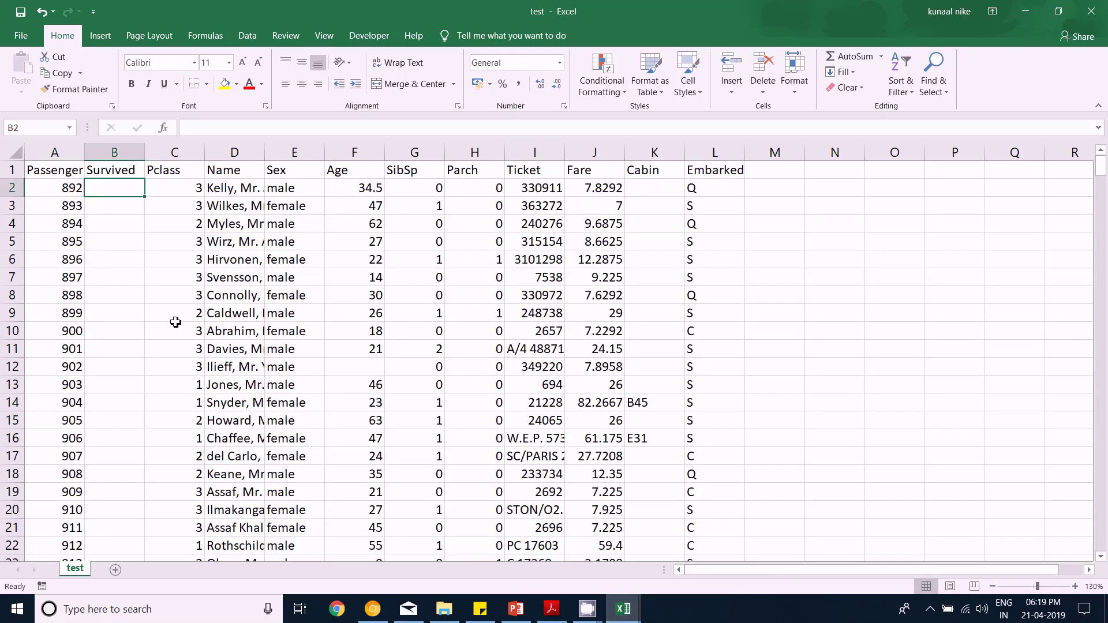
text(=if)
key(Tab)
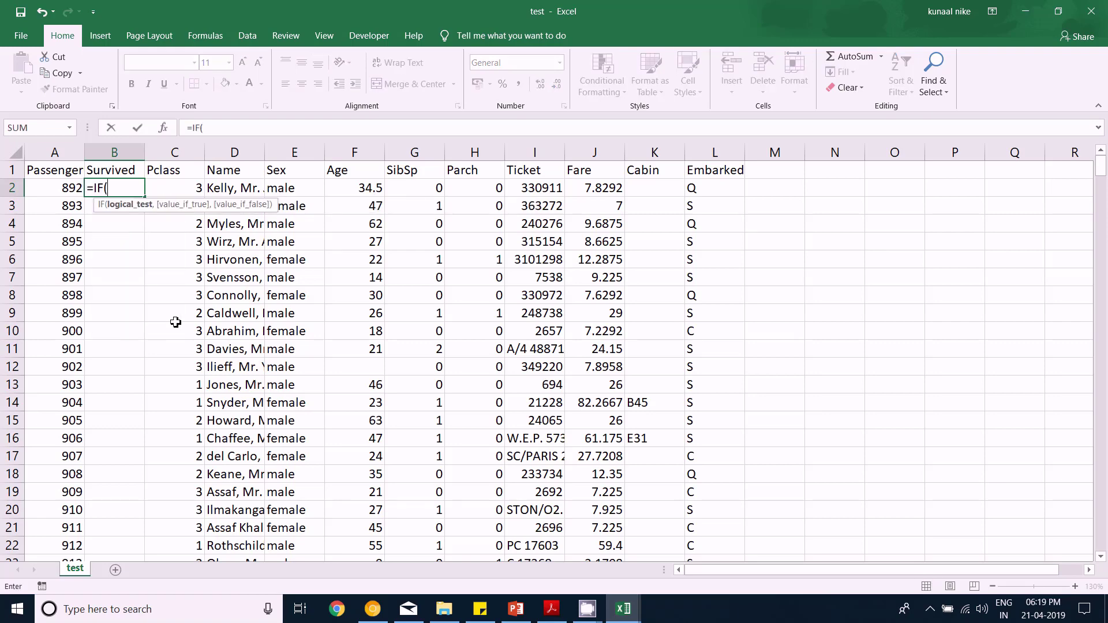
key(Right)
key(Right)
key(Right)
text(=)
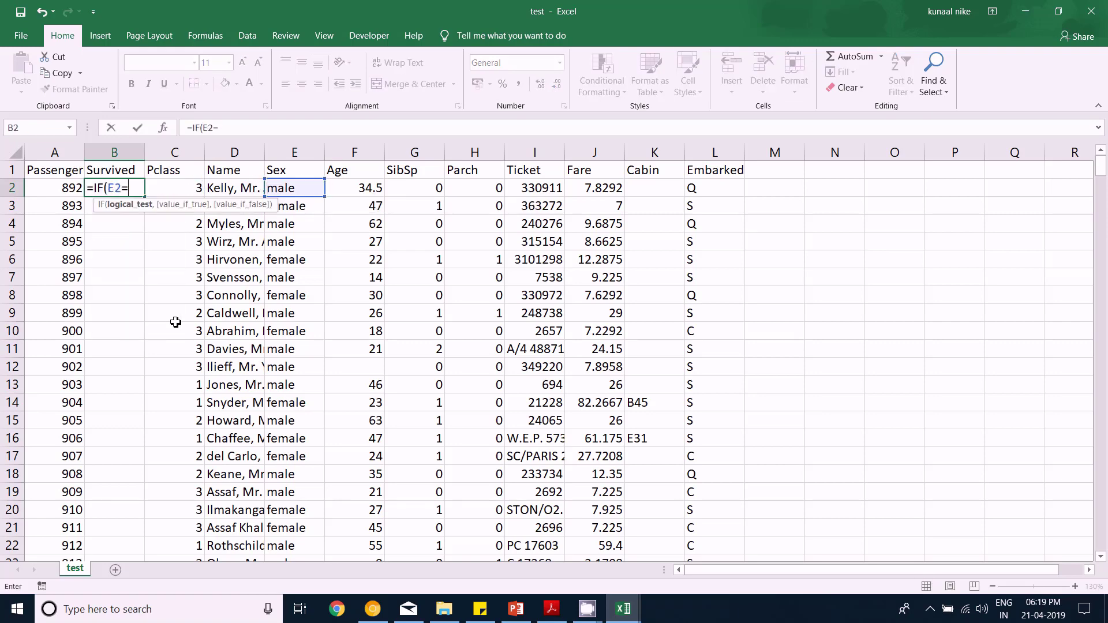
text("female",1)
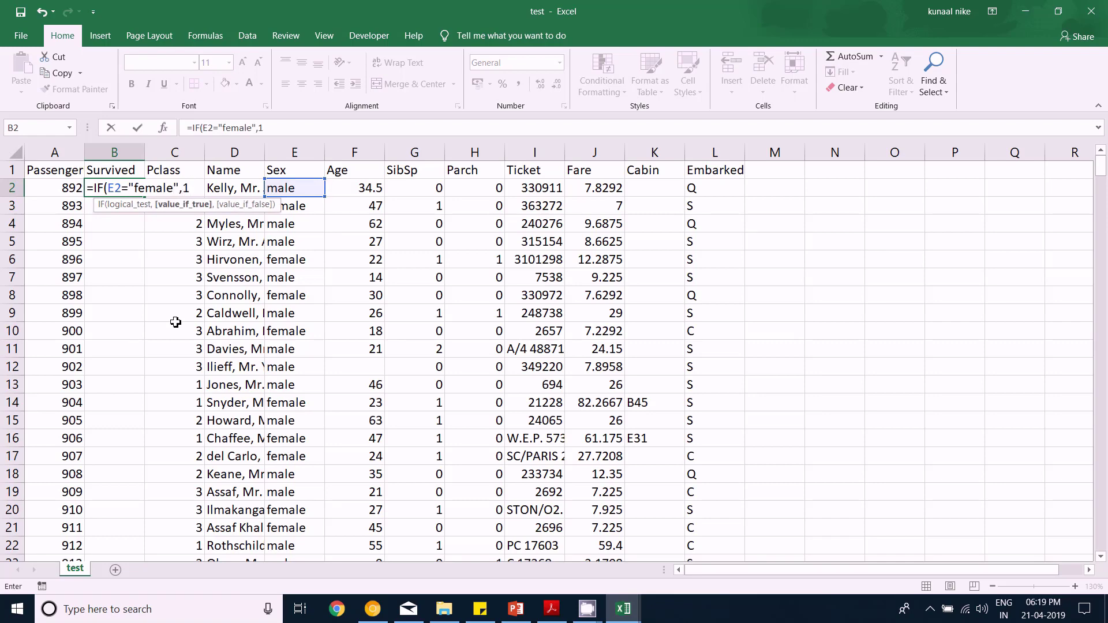
text(,0)
key(Return)
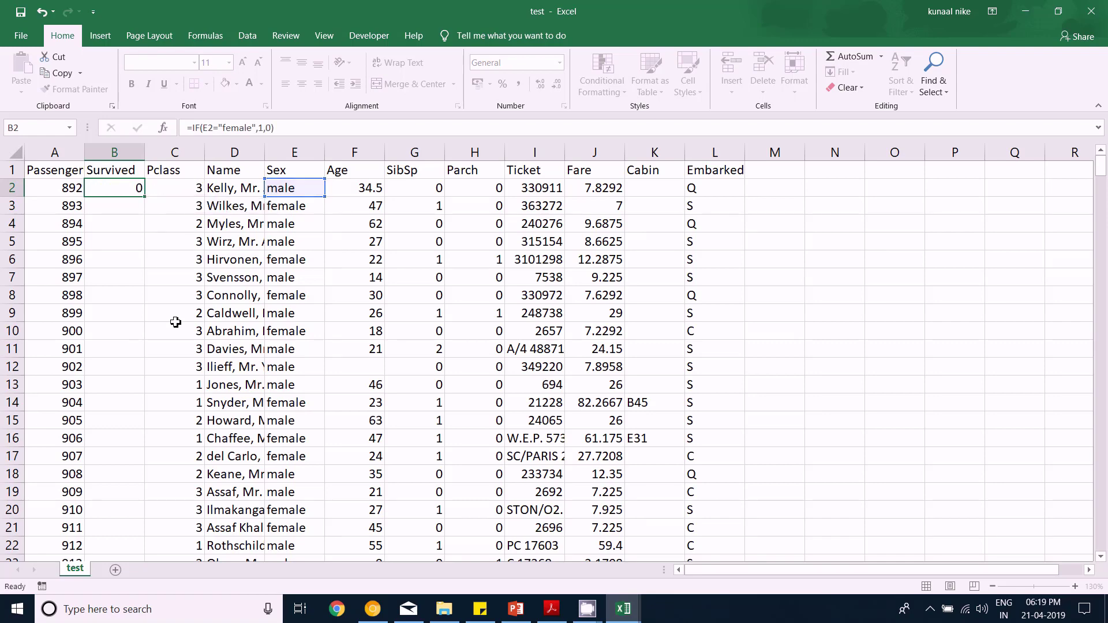
Fill the Survived formula from B2 down to the last passenger row
click(121, 188)
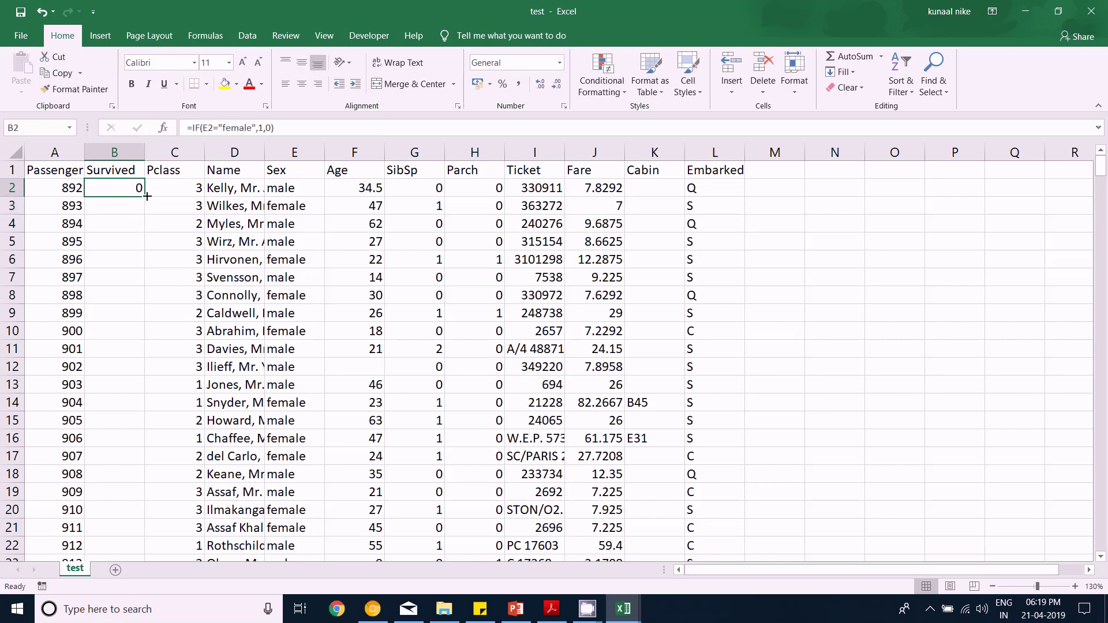
double_click(147, 196)
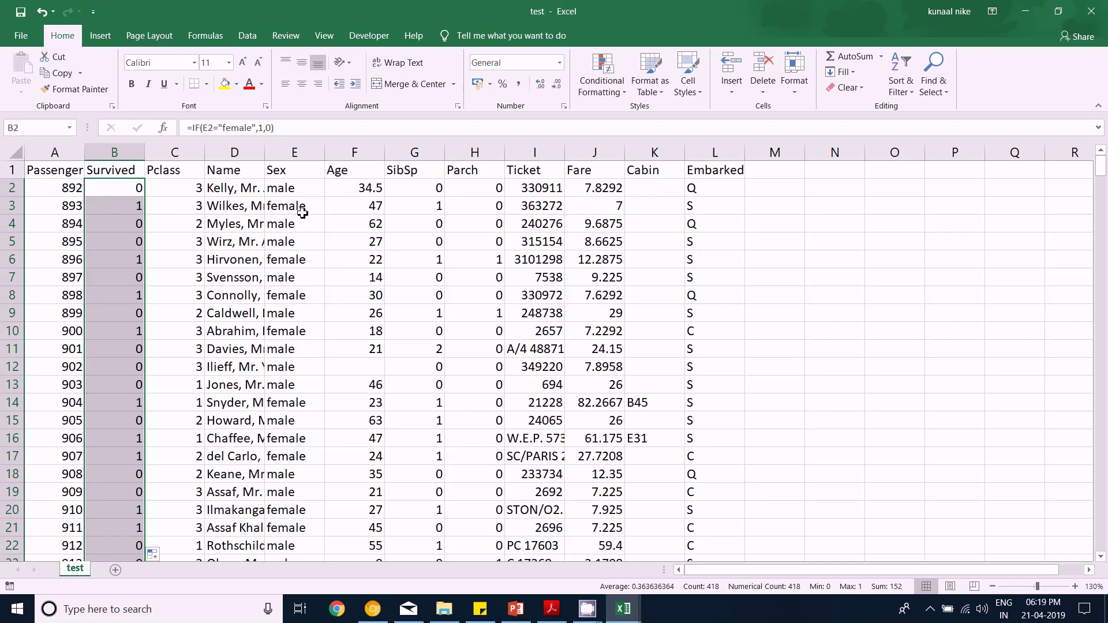
click(244, 291)
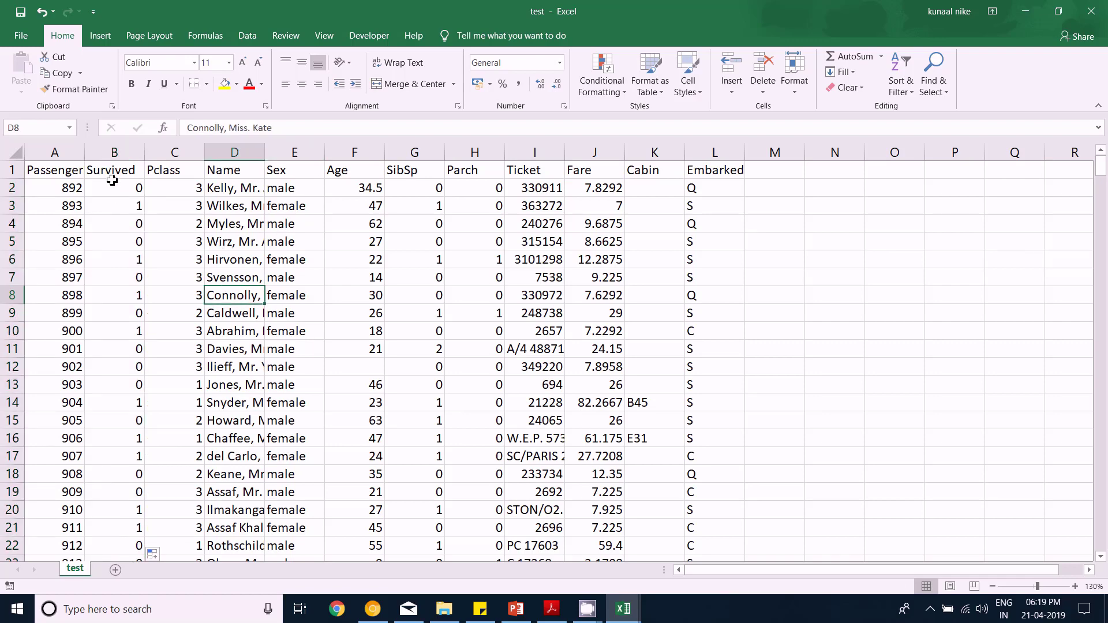
Create a blank workbook, and copy the PassengerId and Survived columns with their headers from the test workbook
key(ctrl+n)
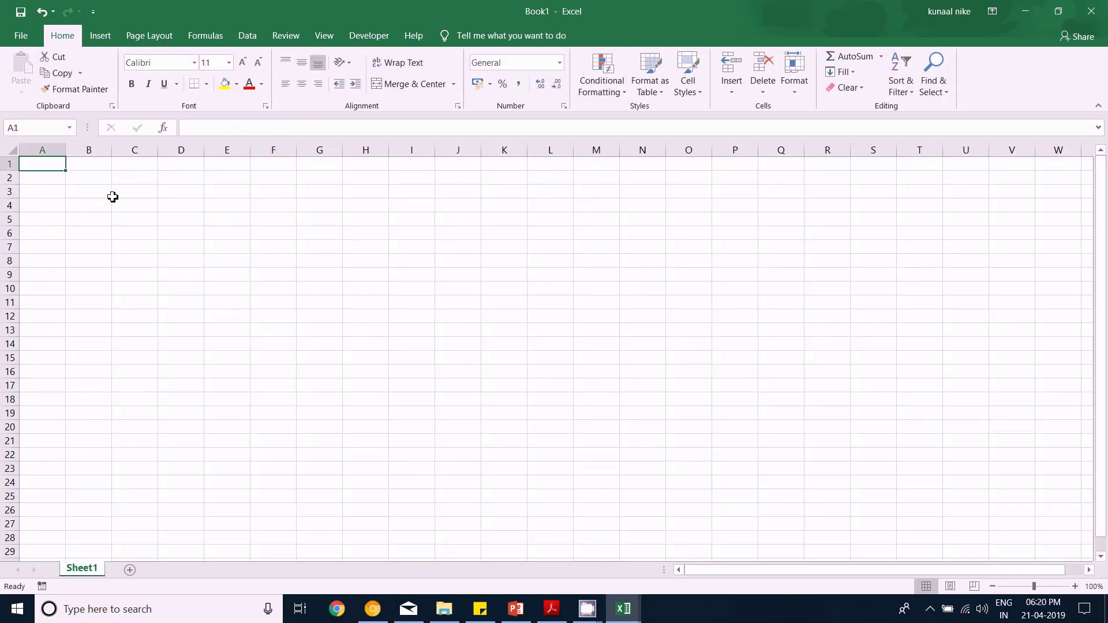
key(ctrl+w)
click(59, 172)
key(shift+Right)
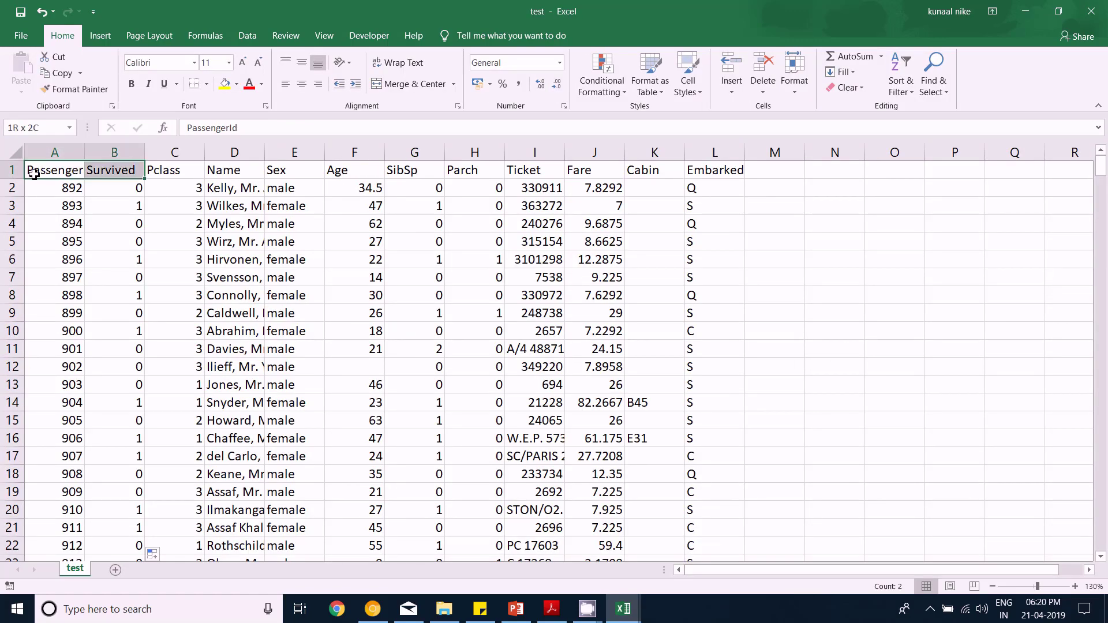
key(ctrl+shift+Down)
key(ctrl+c)
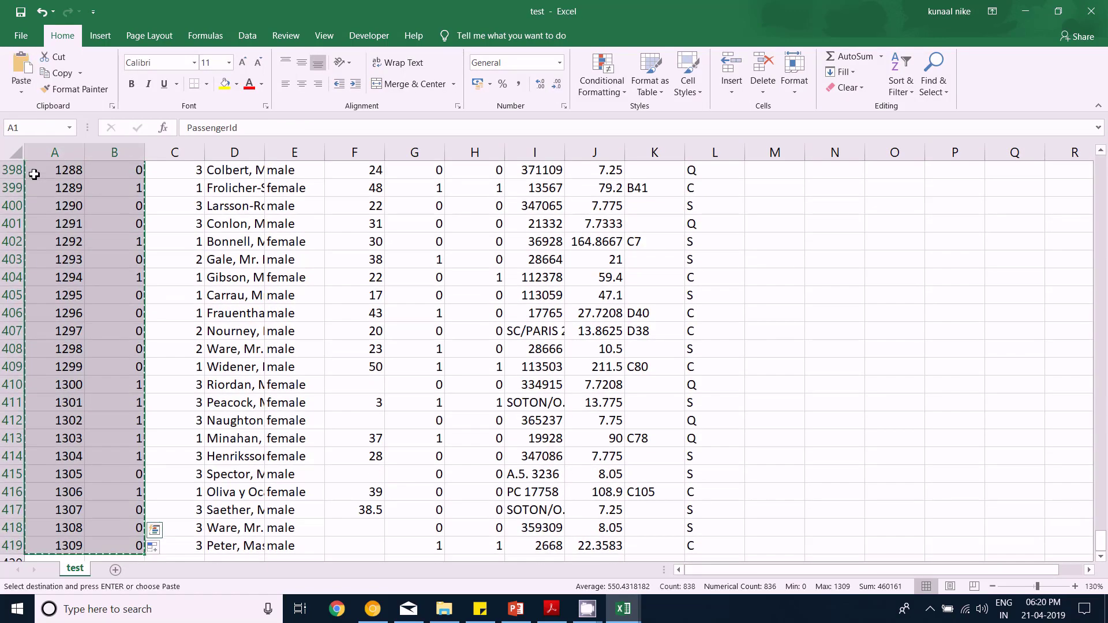
Paste the copied columns as values into the new workbook, starting at cell A1
key(ctrl+Tab)
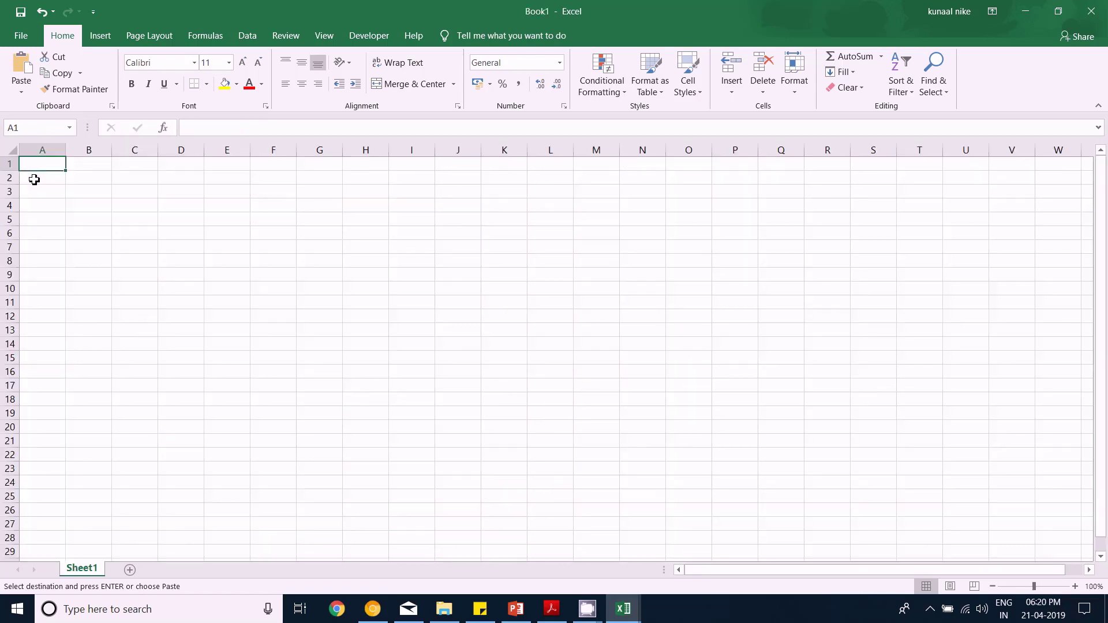
click(21, 92)
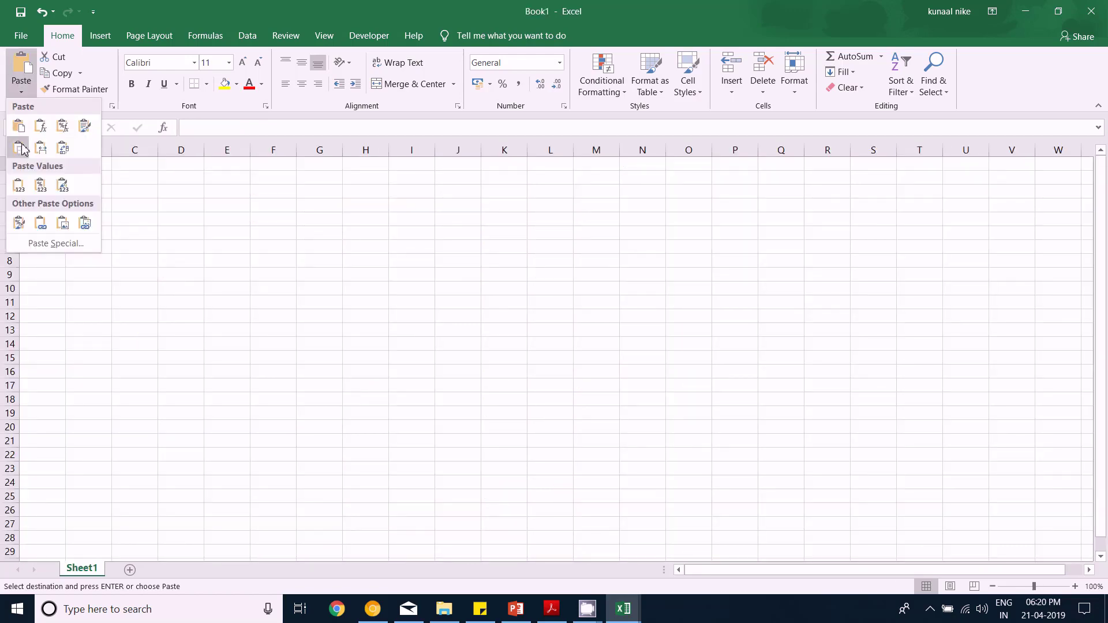
click(19, 184)
drag(92, 235, 101, 290)
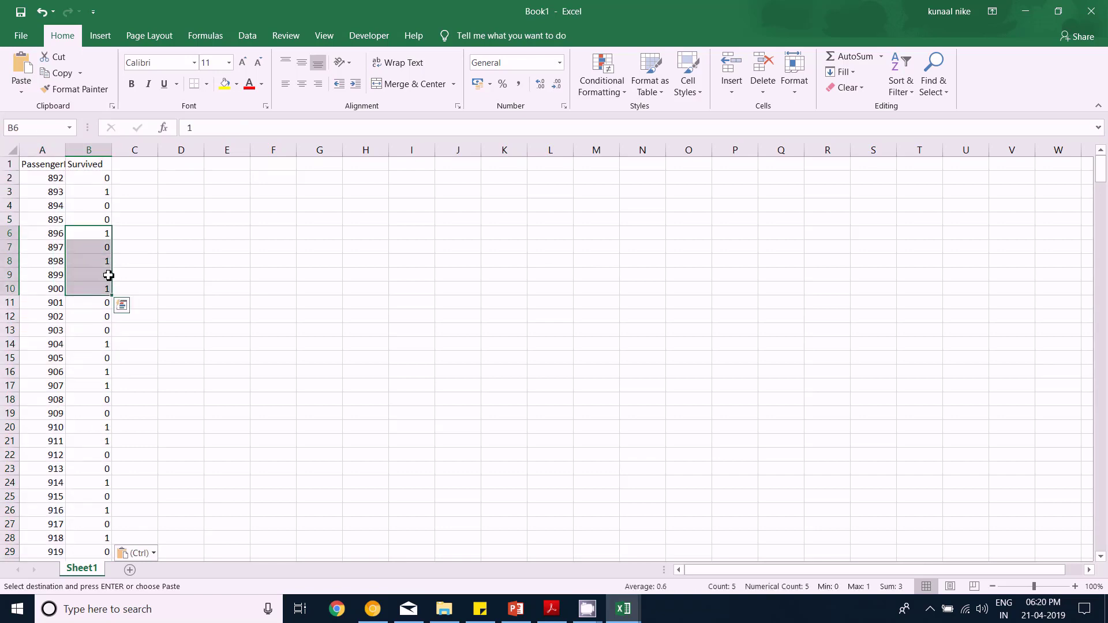
click(83, 208)
Save the new workbook as First_Submission.csv in CSV UTF-8 format in the Titanic Competition folder, replacing the existing file
key(ctrl+s)
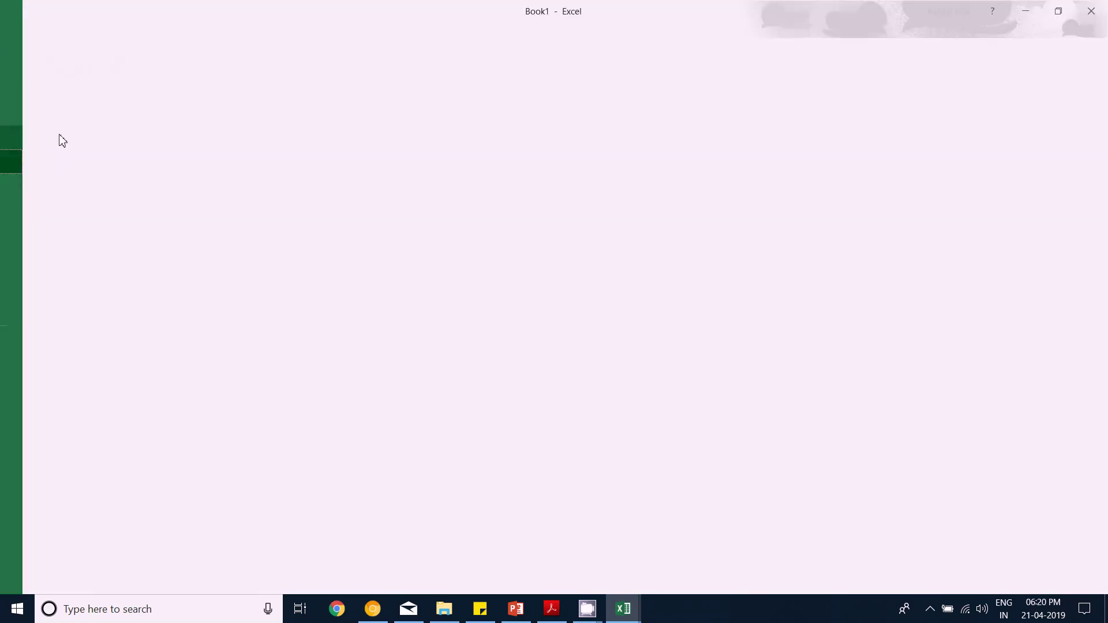
click(408, 173)
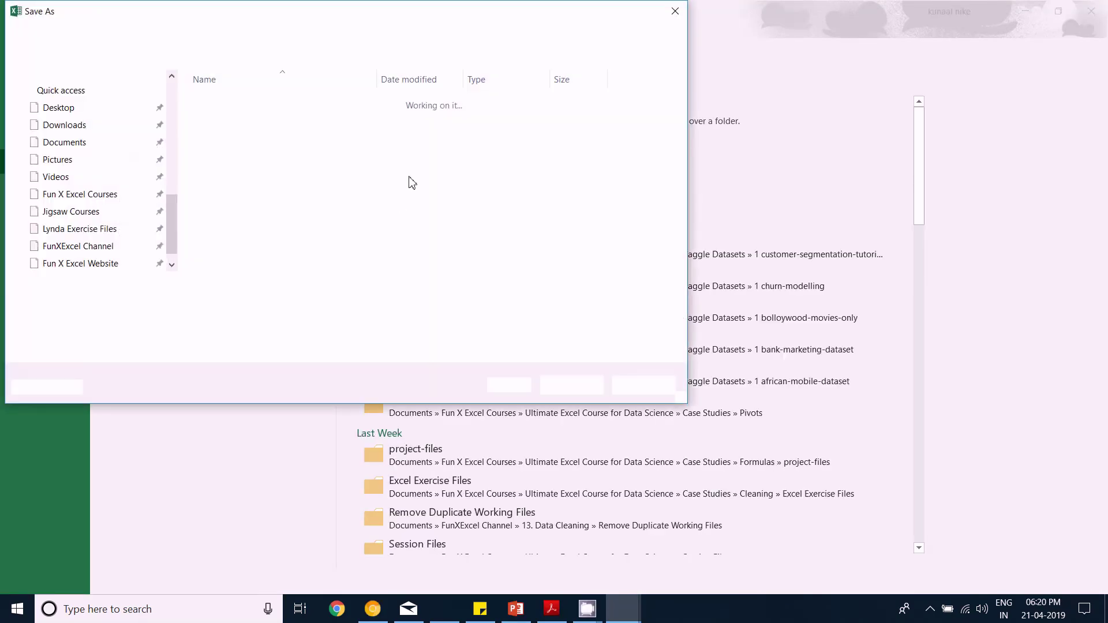
click(218, 305)
click(156, 53)
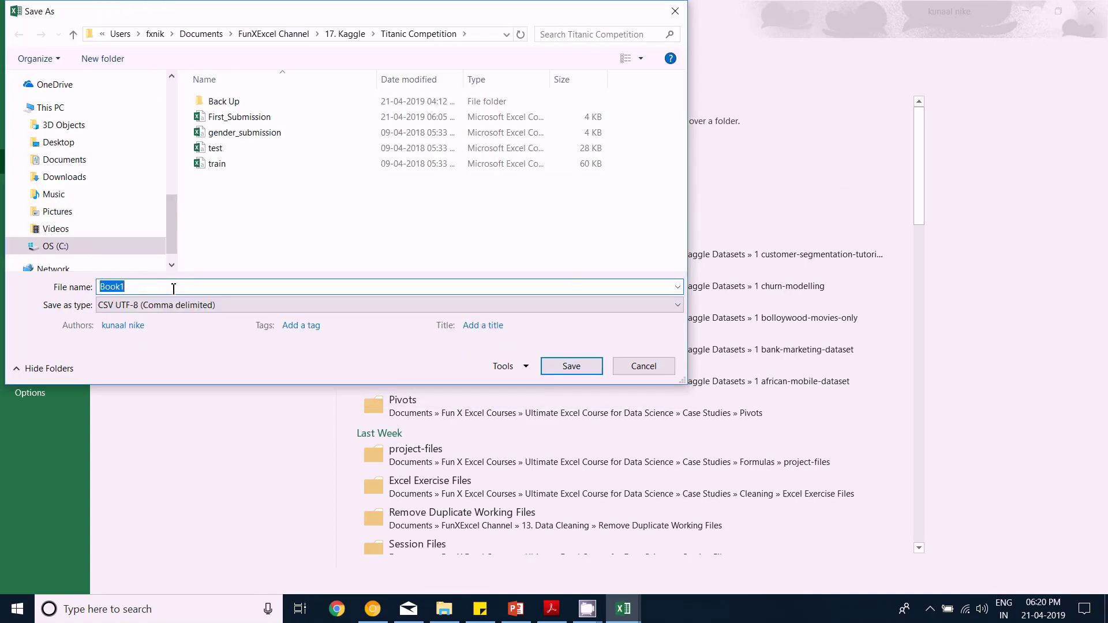
text(Final)
key(BackSpace)
text(rs)
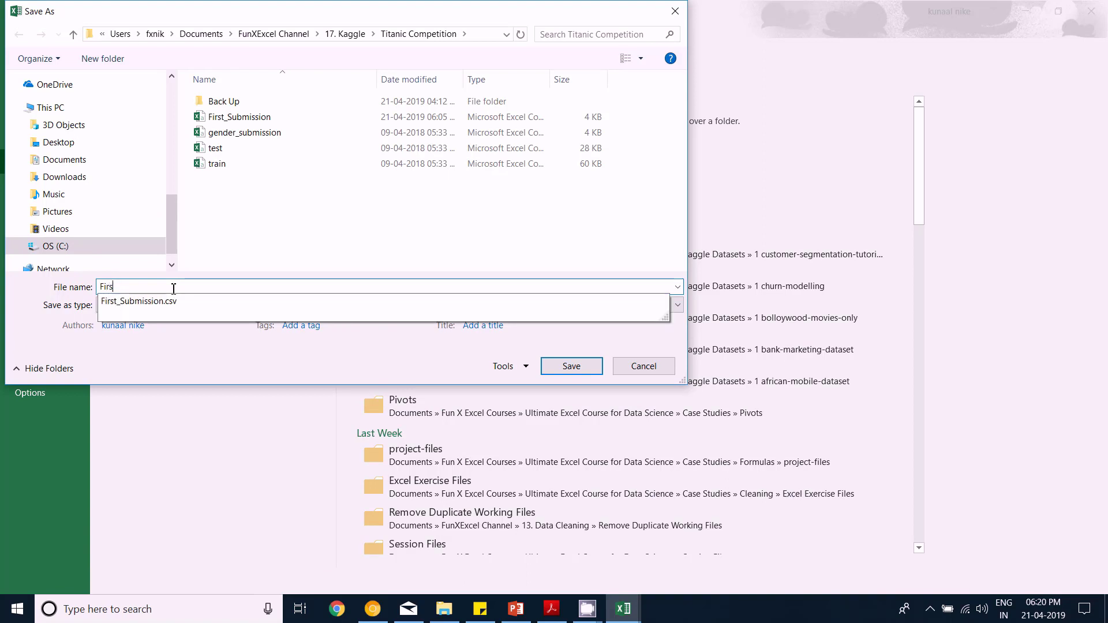
text(t)
click(174, 300)
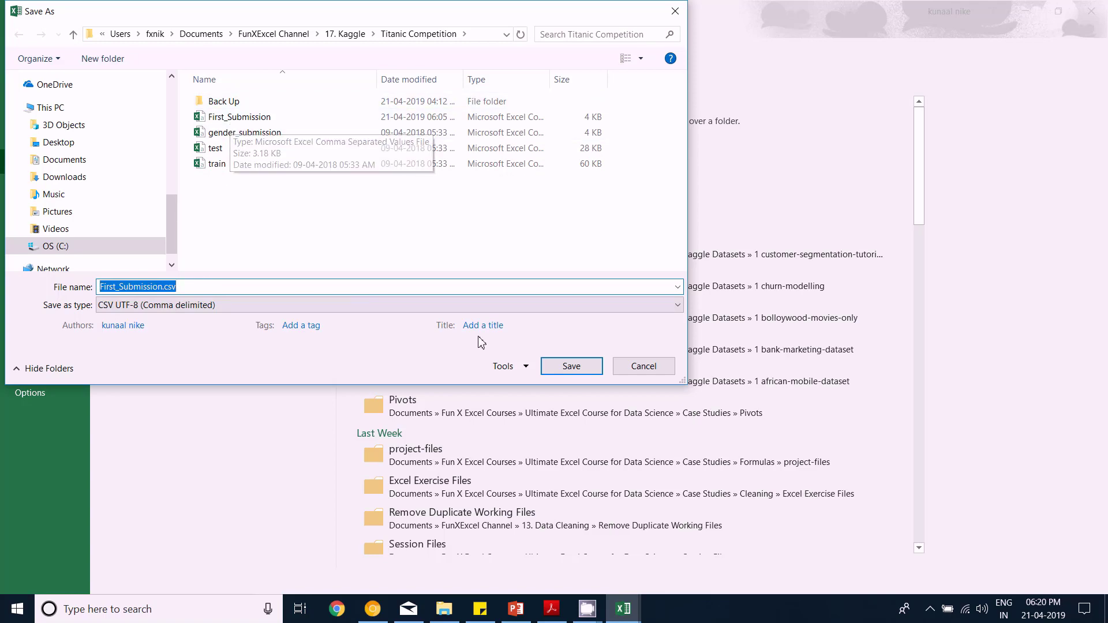
click(573, 366)
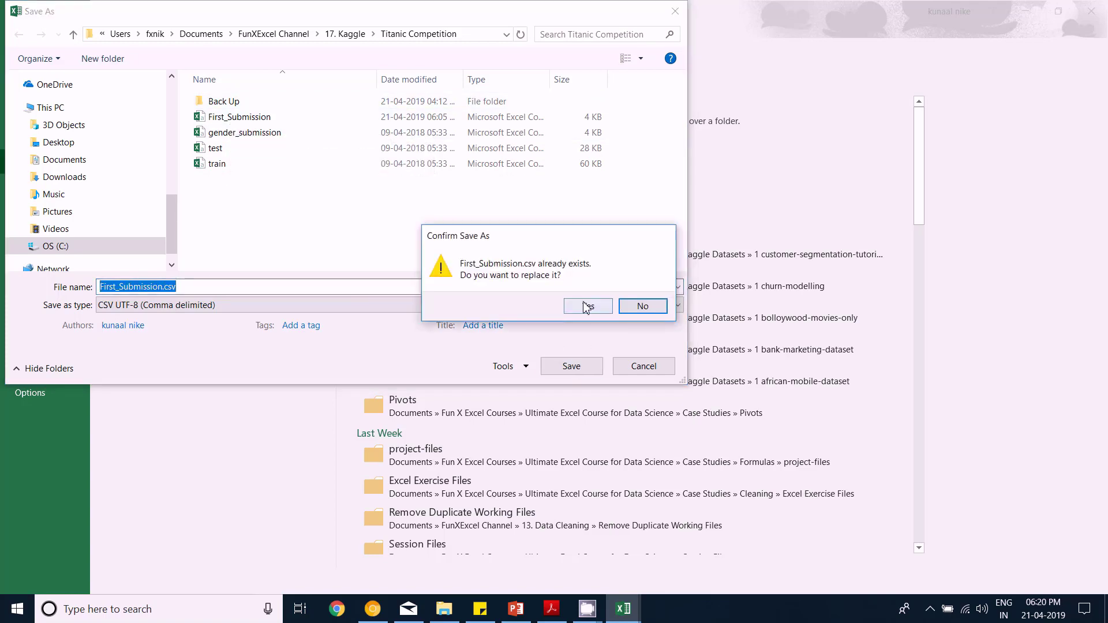
click(578, 304)
click(508, 347)
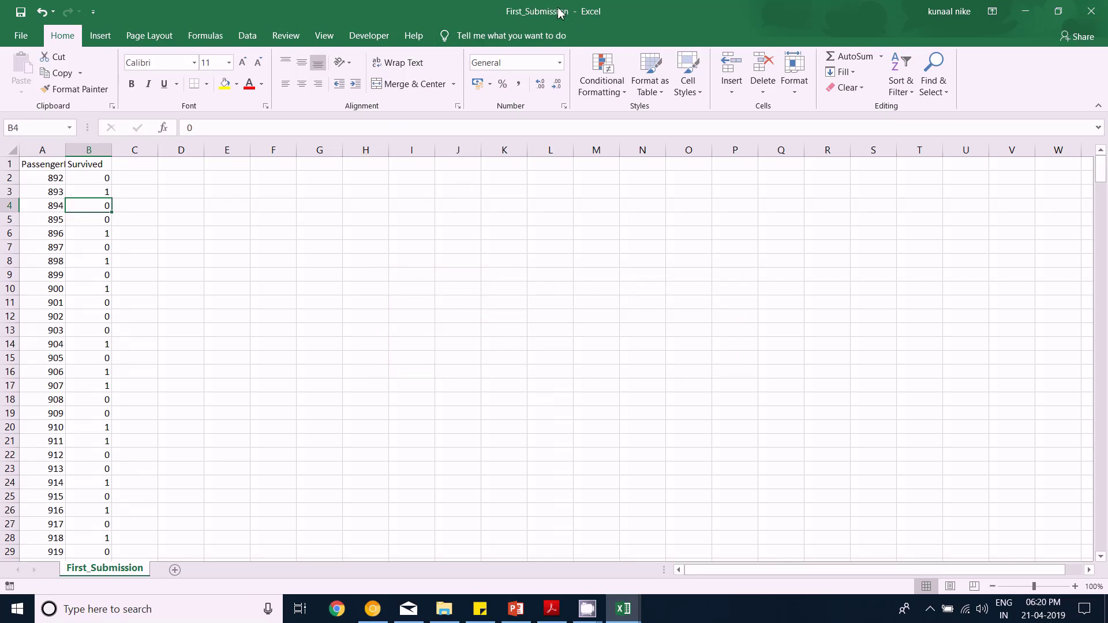
Close the First_Submission workbook, switch to the browser, and open the prediction submission page of Kaggle's Titanic competition
click(1087, 16)
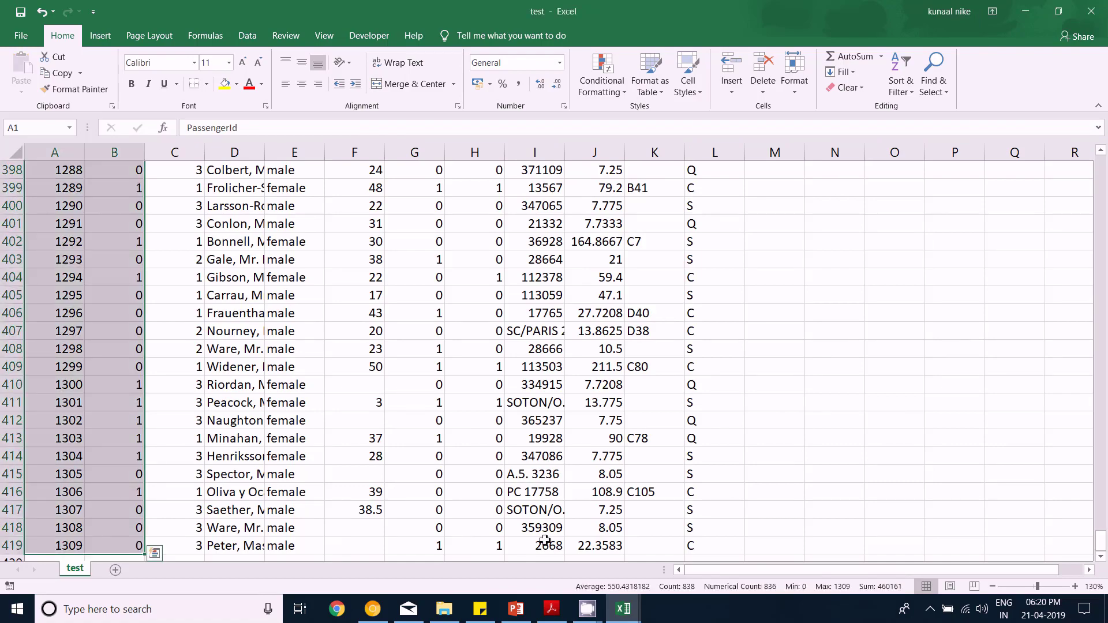
click(372, 608)
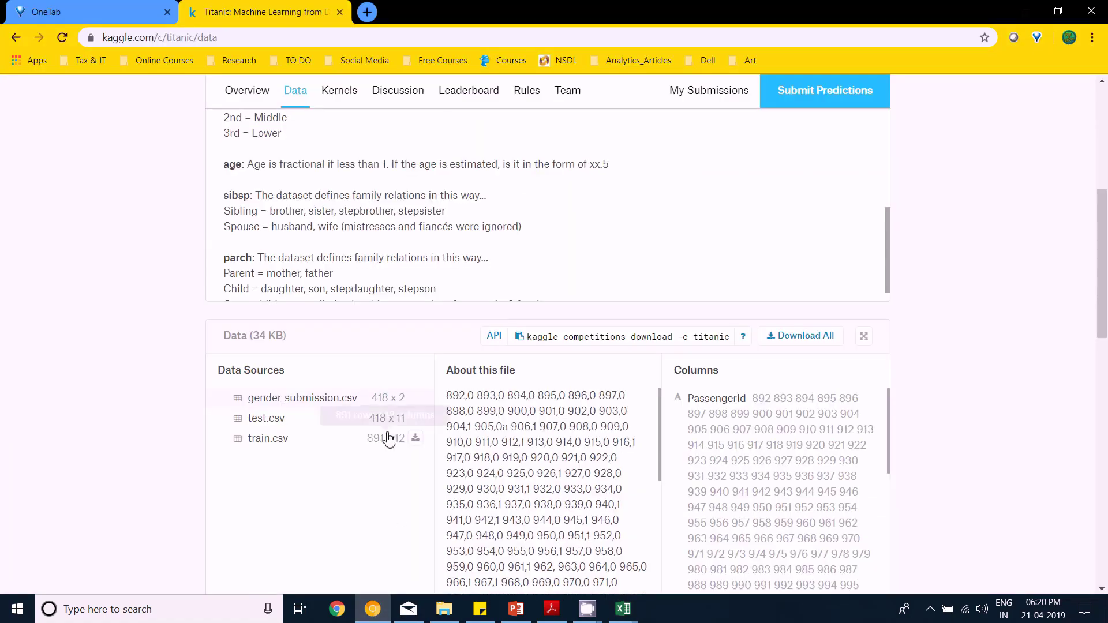
scroll(623, 341, up, 15)
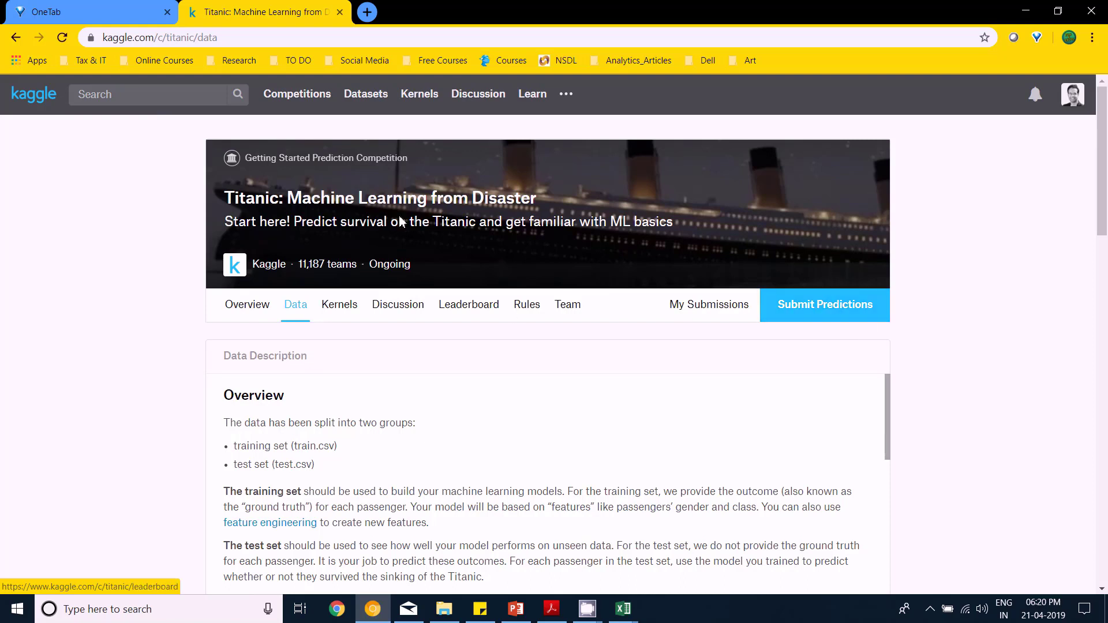
click(829, 312)
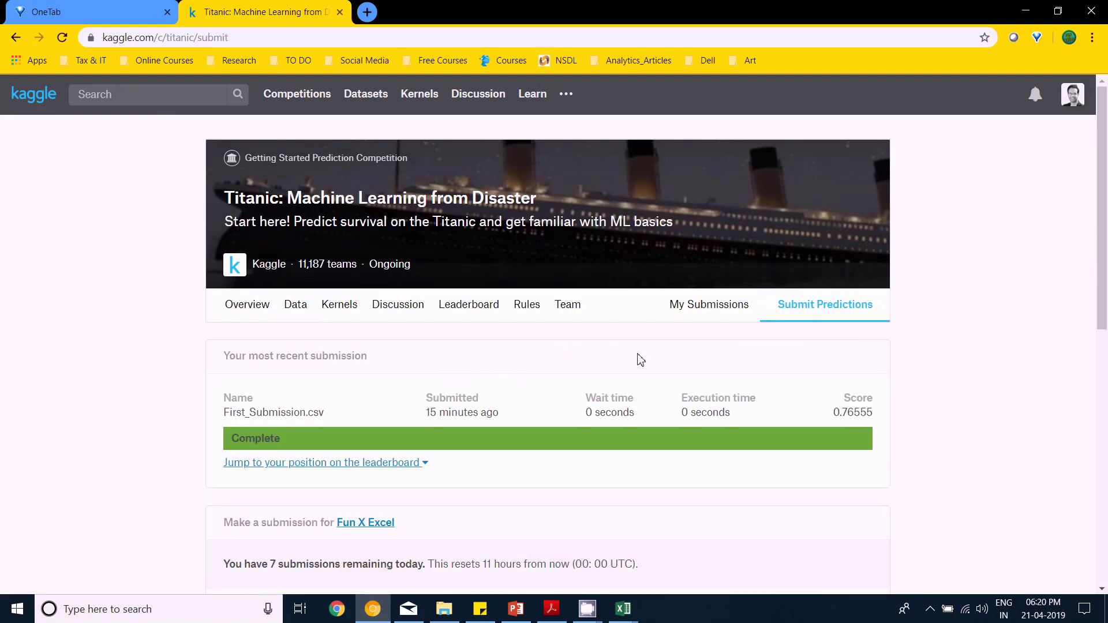
Upload First_Submission.csv from the Titanic Competition folder as the submission file and submit it without a description
scroll(831, 353, down, 5)
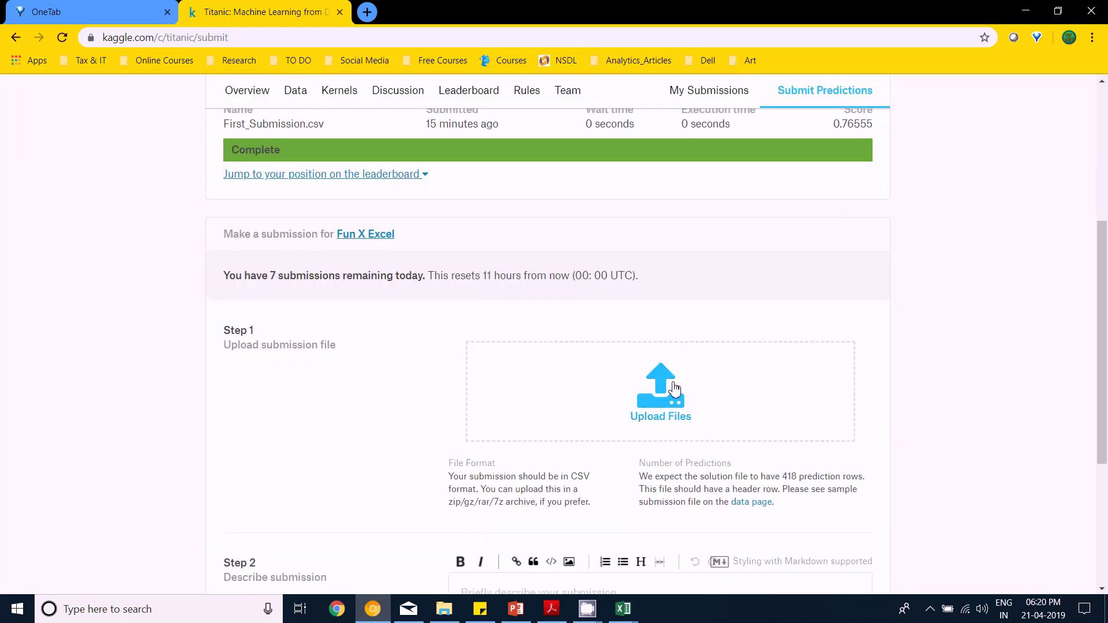
click(674, 388)
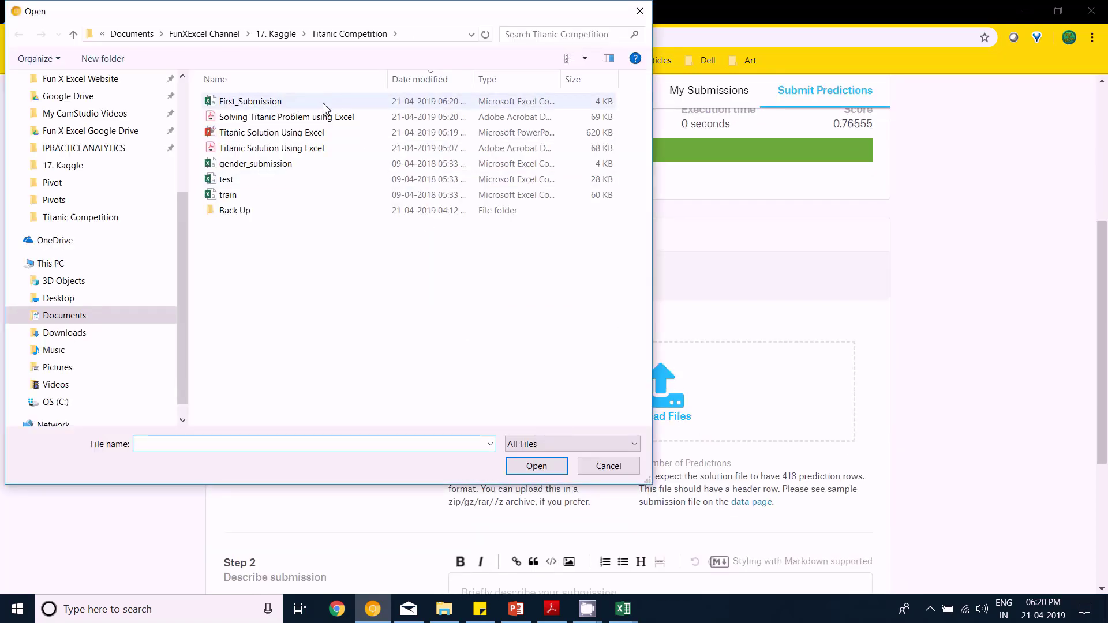
double_click(304, 105)
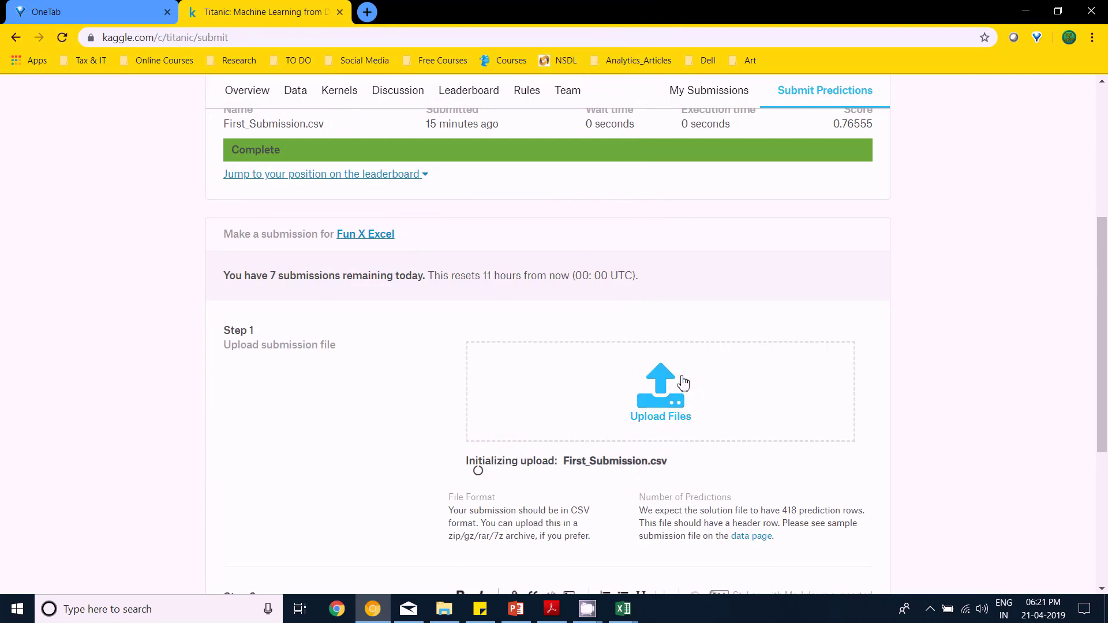
scroll(588, 438, down, 1)
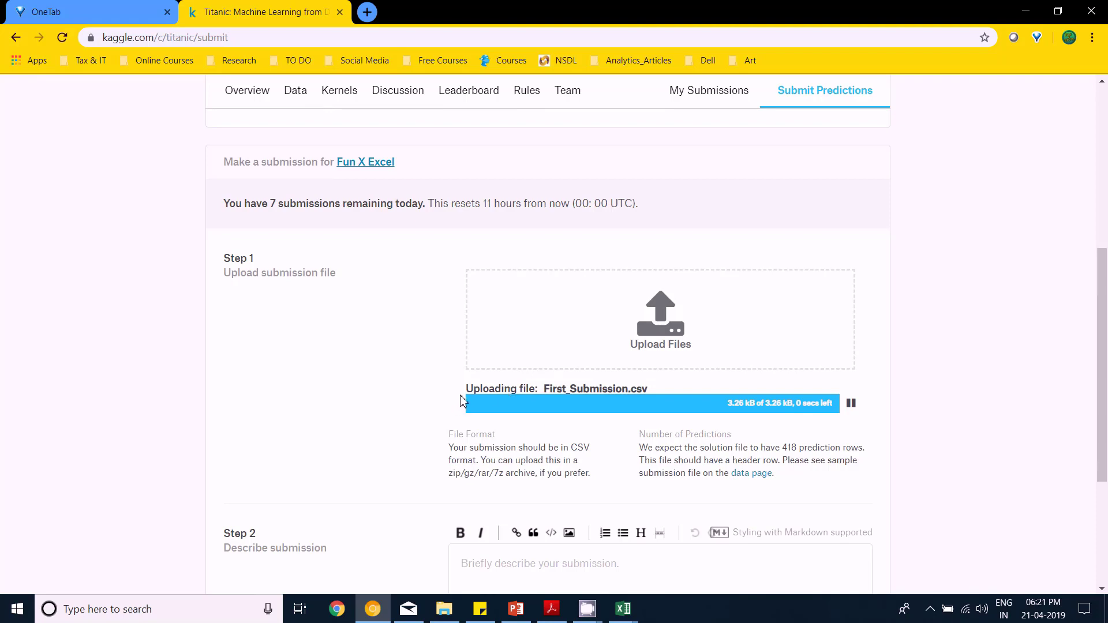
scroll(495, 437, down, 4)
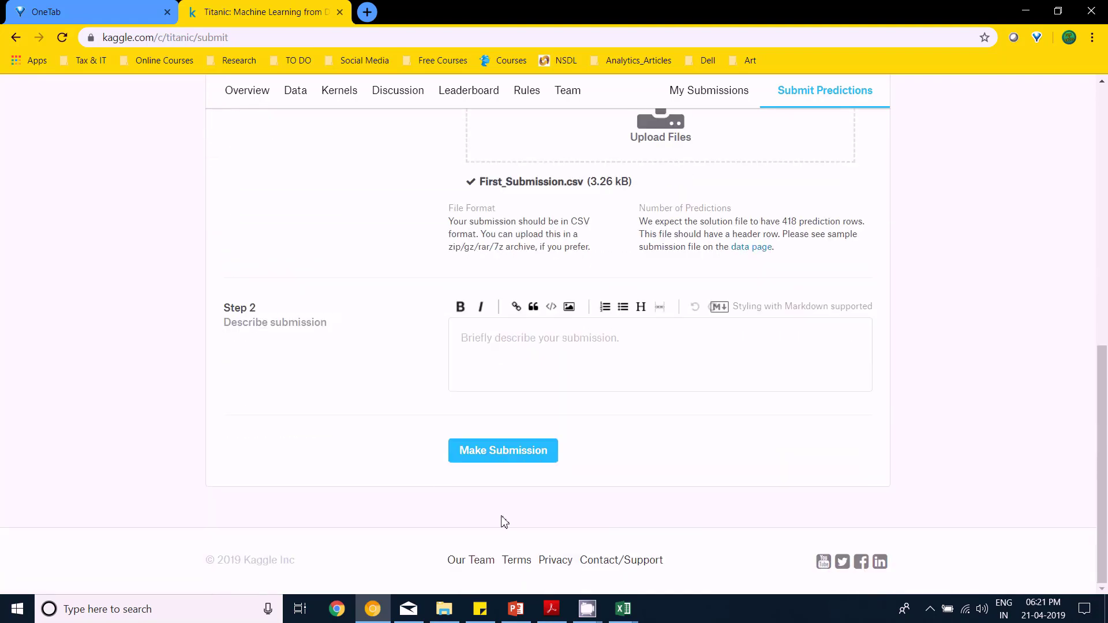
click(503, 450)
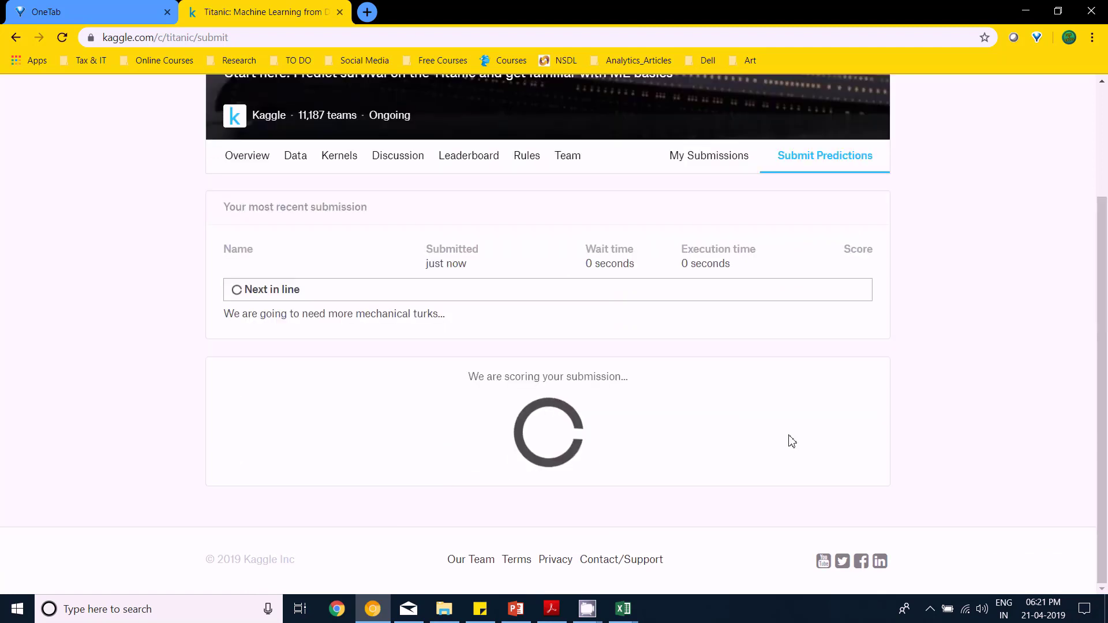